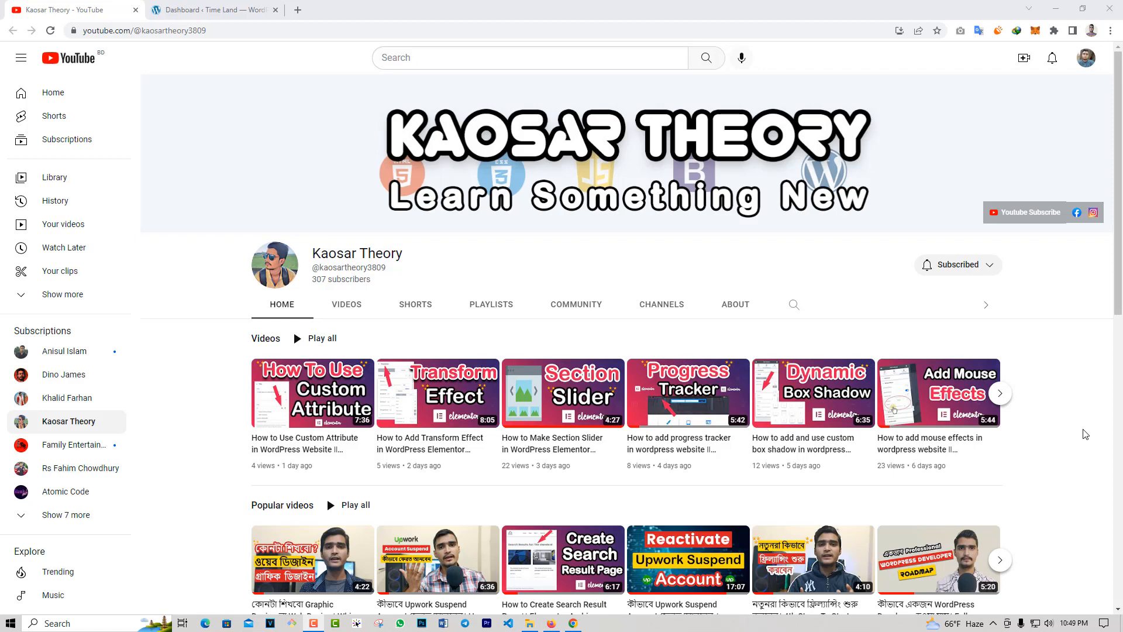
# Step: In the WordPress admin, open the WooCommerce product categories and add a new category named Fashion
pyautogui.click(241, 8)
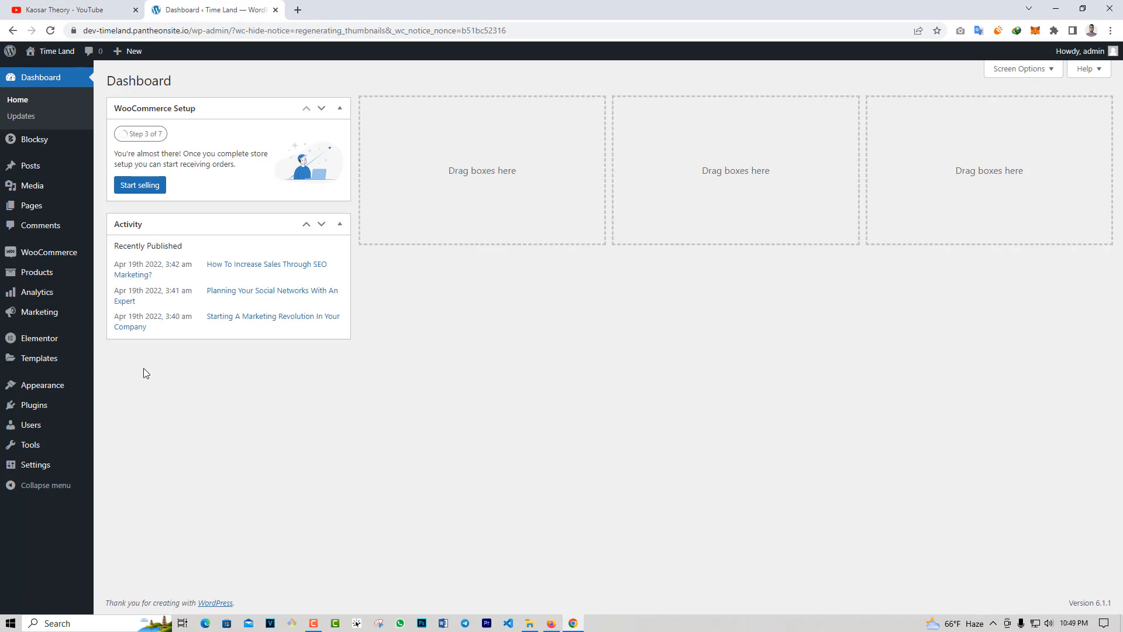
pyautogui.moveTo(40, 275)
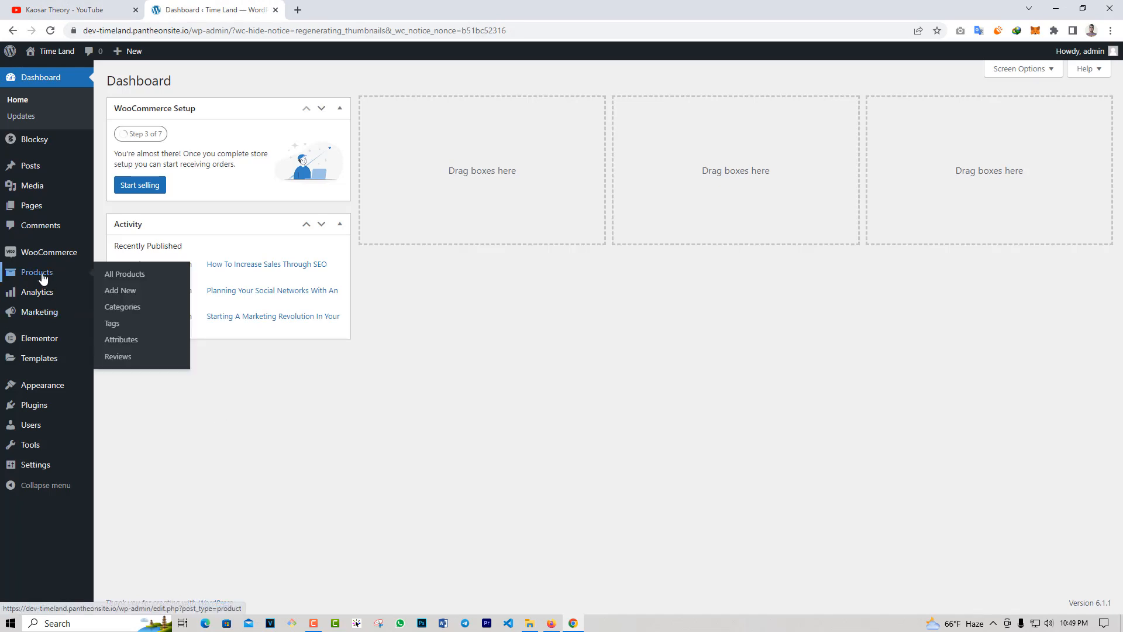
pyautogui.click(120, 308)
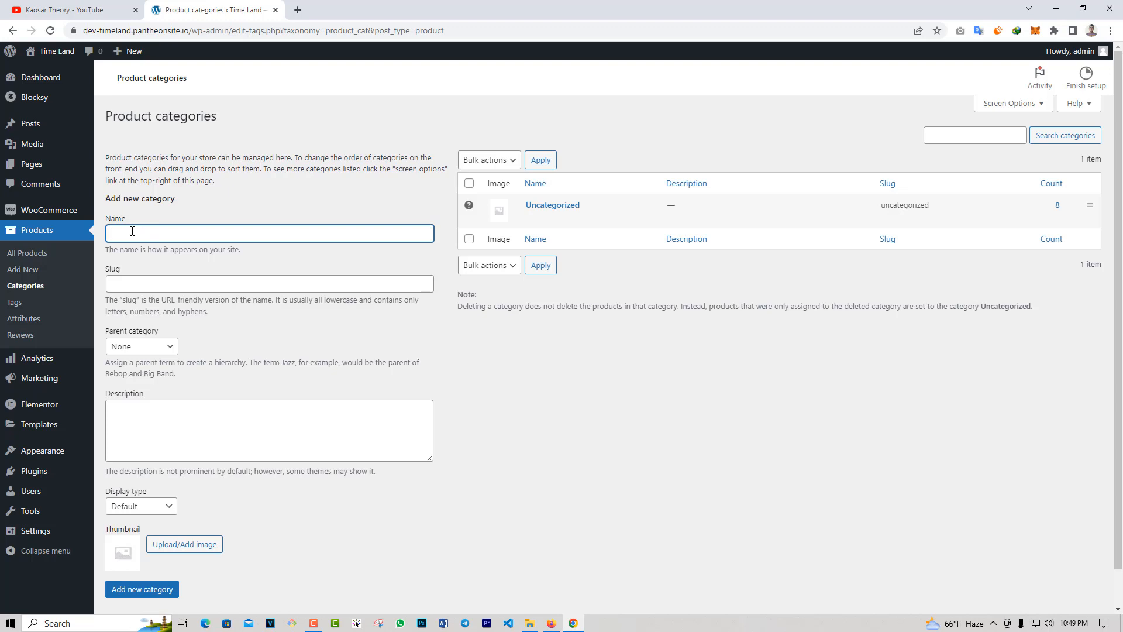
pyautogui.write('Fahion')
pyautogui.rightClick(127, 235)
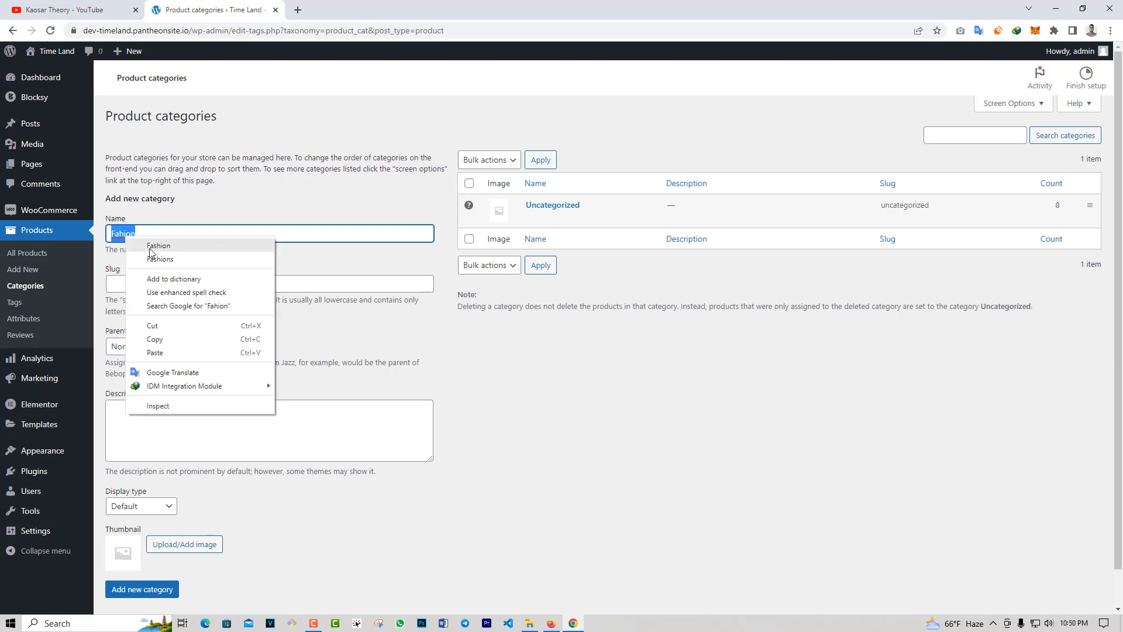
pyautogui.click(153, 245)
pyautogui.scroll(-1, 236, 411)
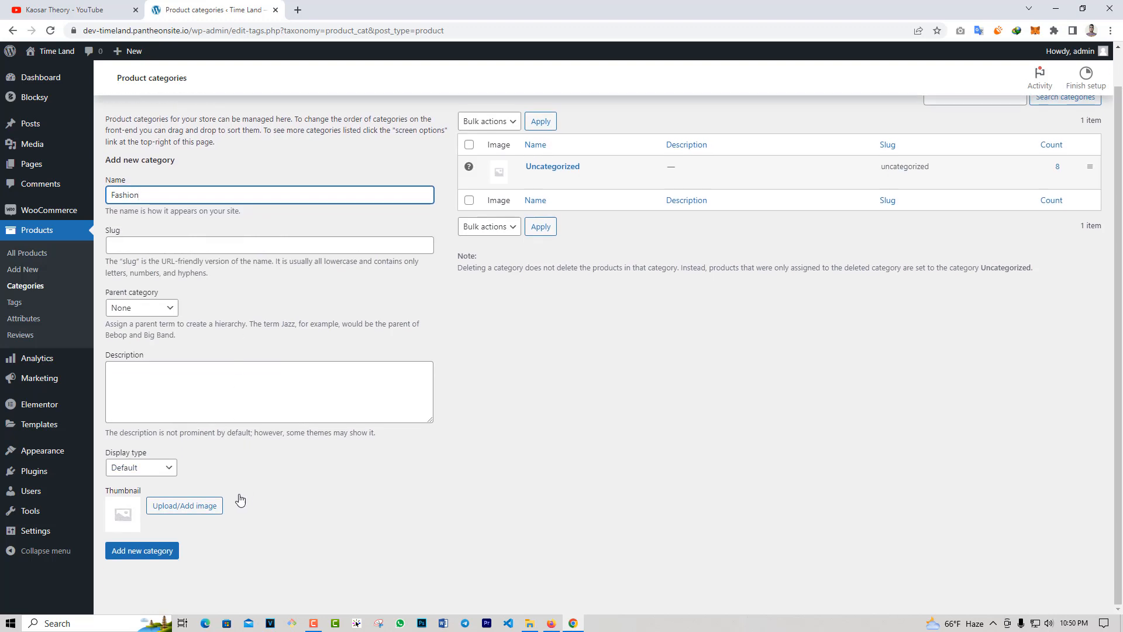
pyautogui.click(162, 551)
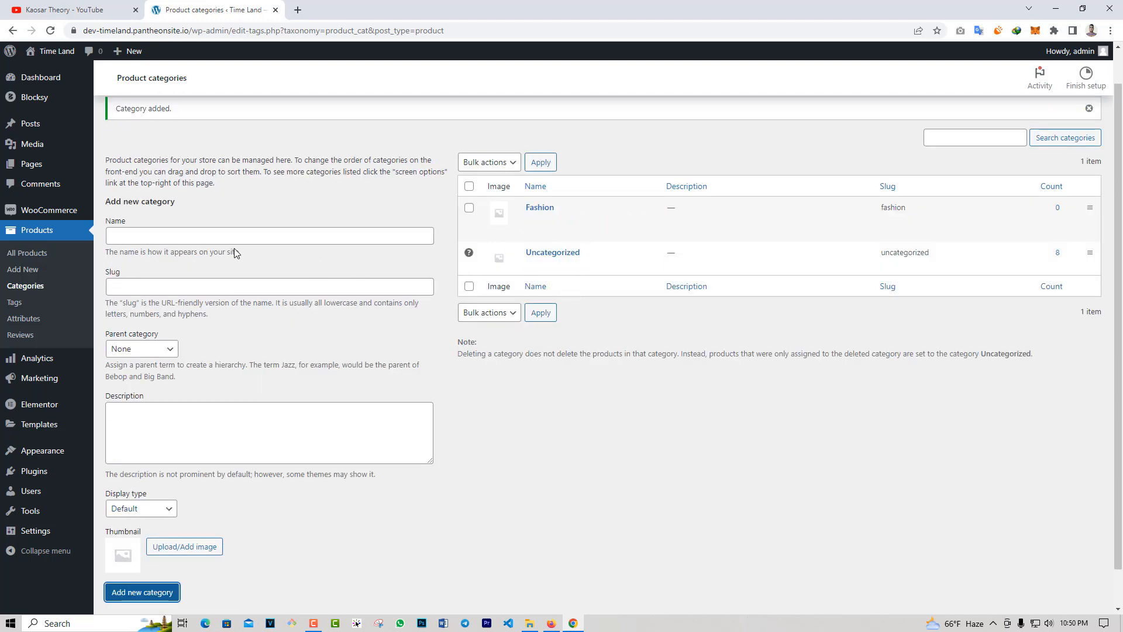
# Step: Add a second product category named Electric with the default settings
pyautogui.click(213, 240)
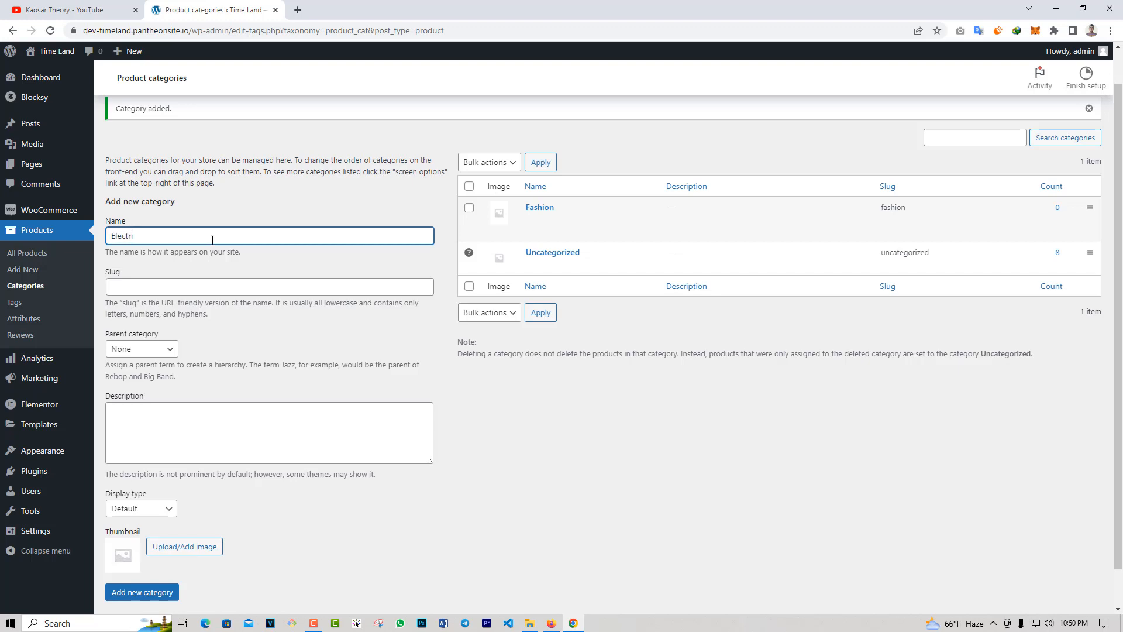
pyautogui.write('Electric')
pyautogui.scroll(1, 213, 240)
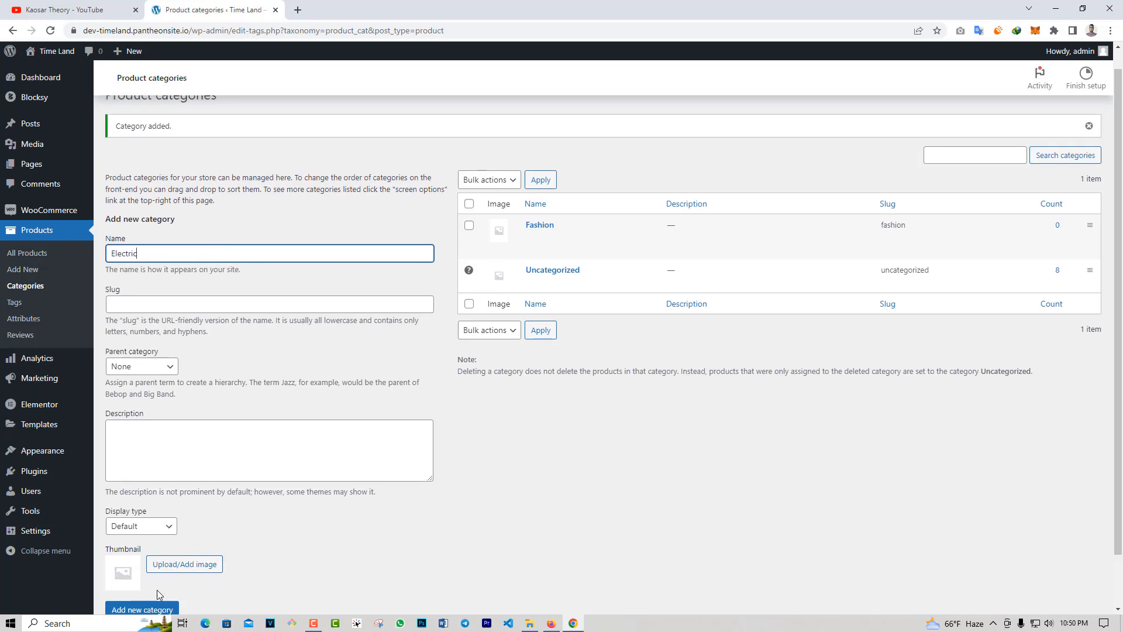
pyautogui.click(153, 610)
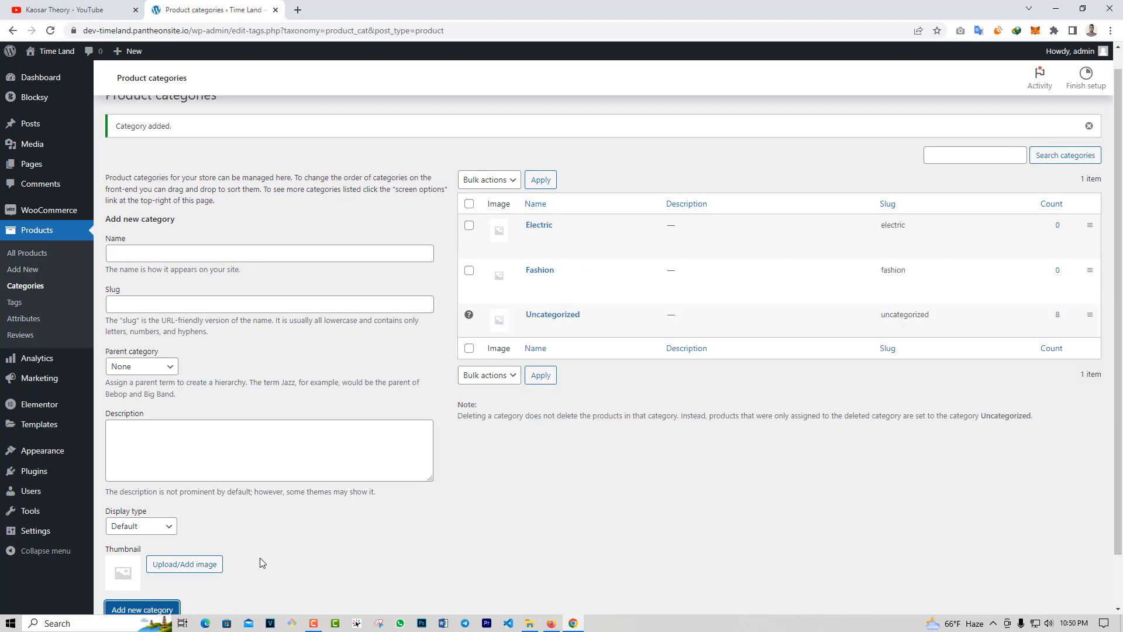
# Step: Add a third product category named Food and reload the category list
pyautogui.click(200, 252)
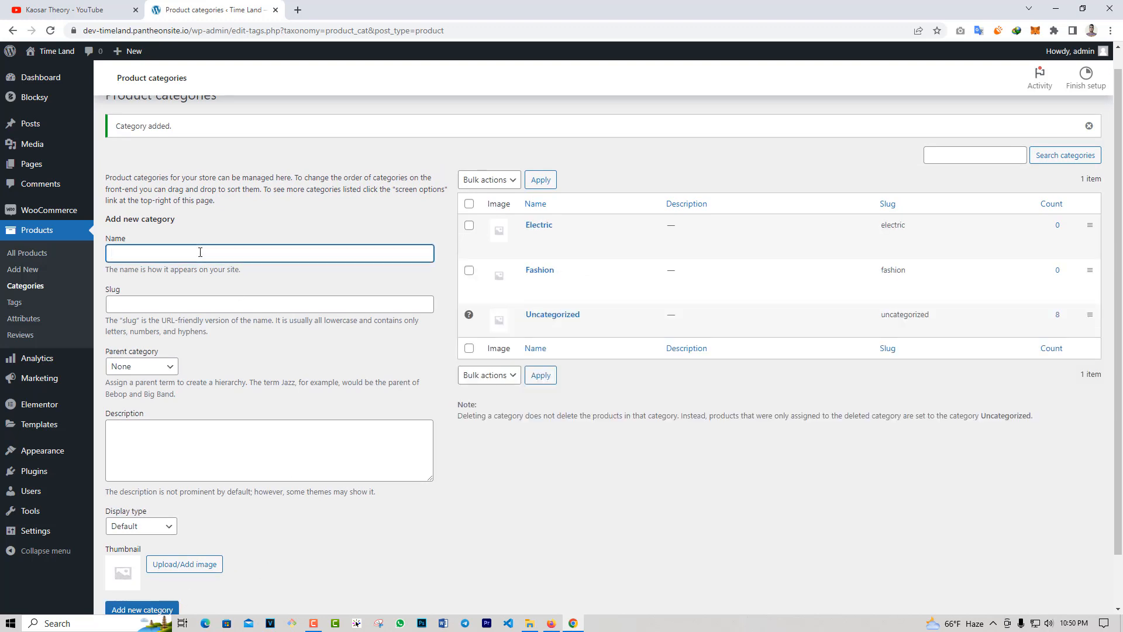
pyautogui.write('Food')
pyautogui.scroll(-1, 234, 409)
pyautogui.click(146, 610)
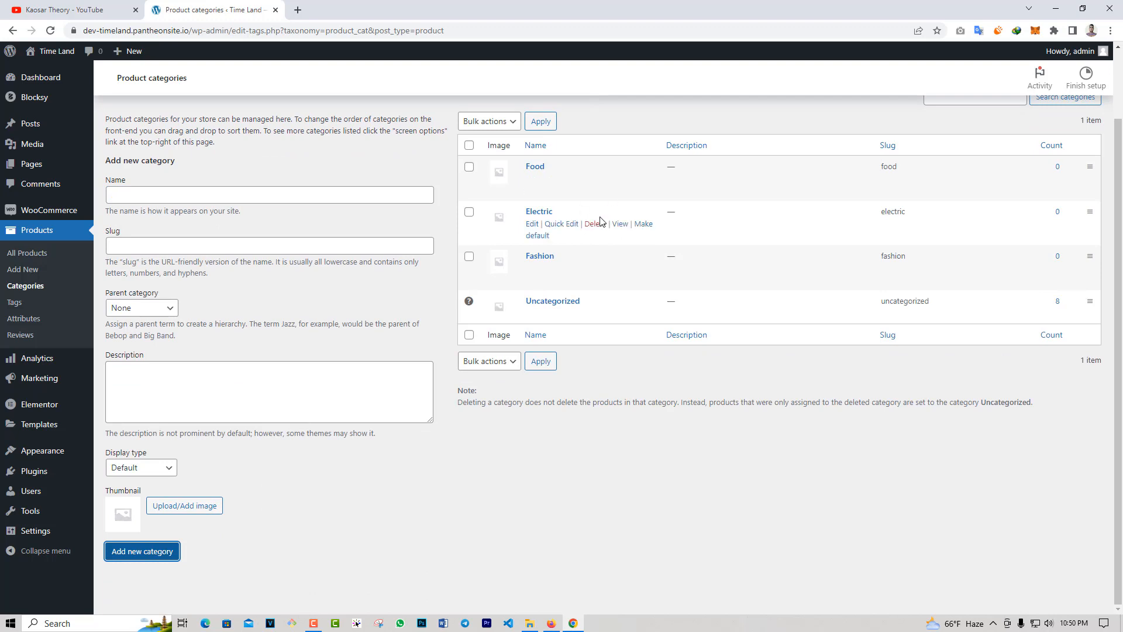
pyautogui.press('F5')
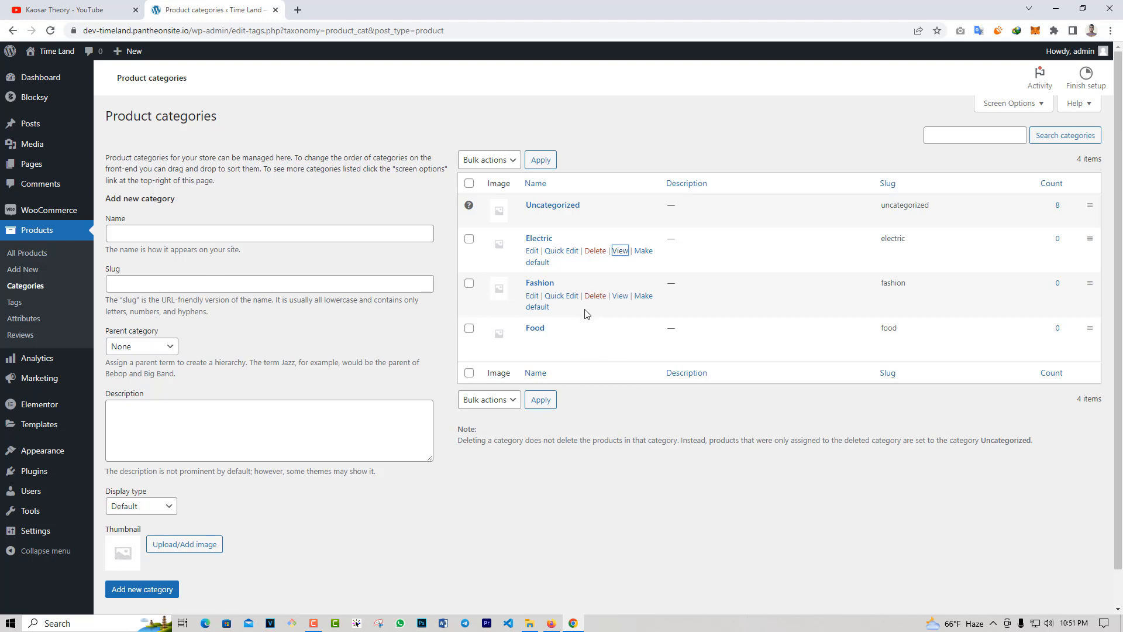
# Step: In the list of all products, change Sample Product 1's category from Uncategorized to Electric and update it
pyautogui.click(25, 252)
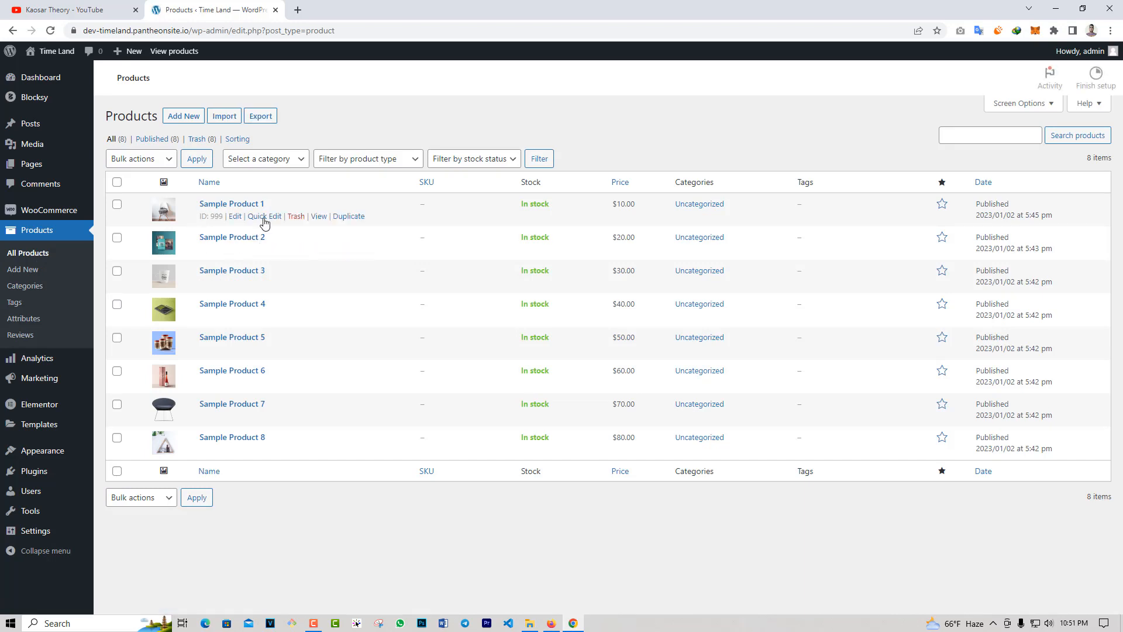
pyautogui.click(264, 216)
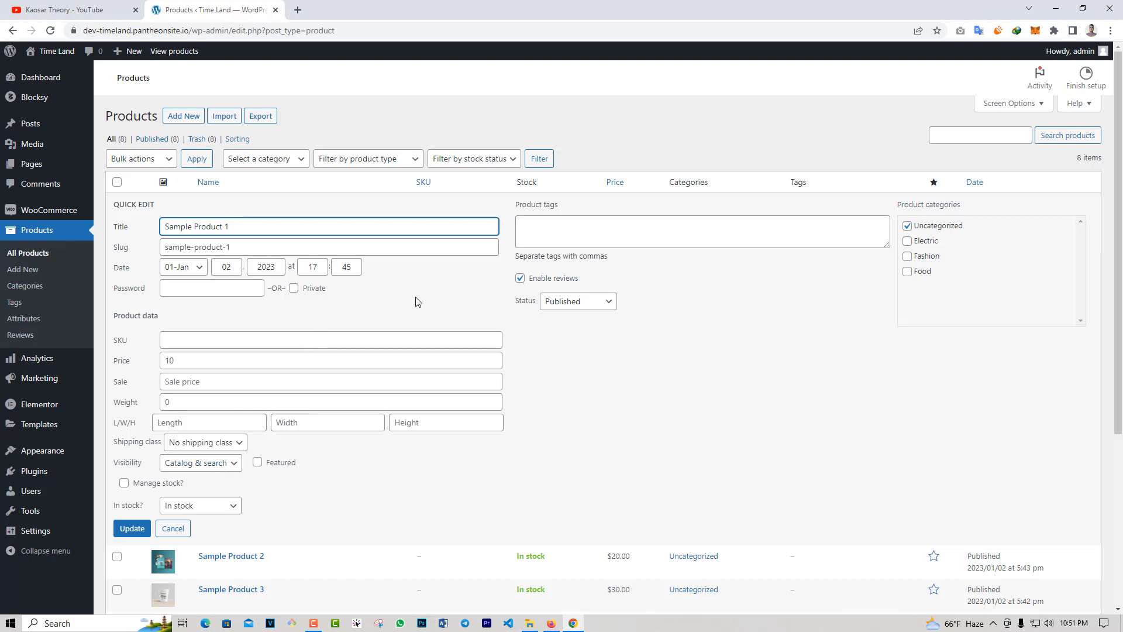
pyautogui.click(924, 229)
pyautogui.click(924, 245)
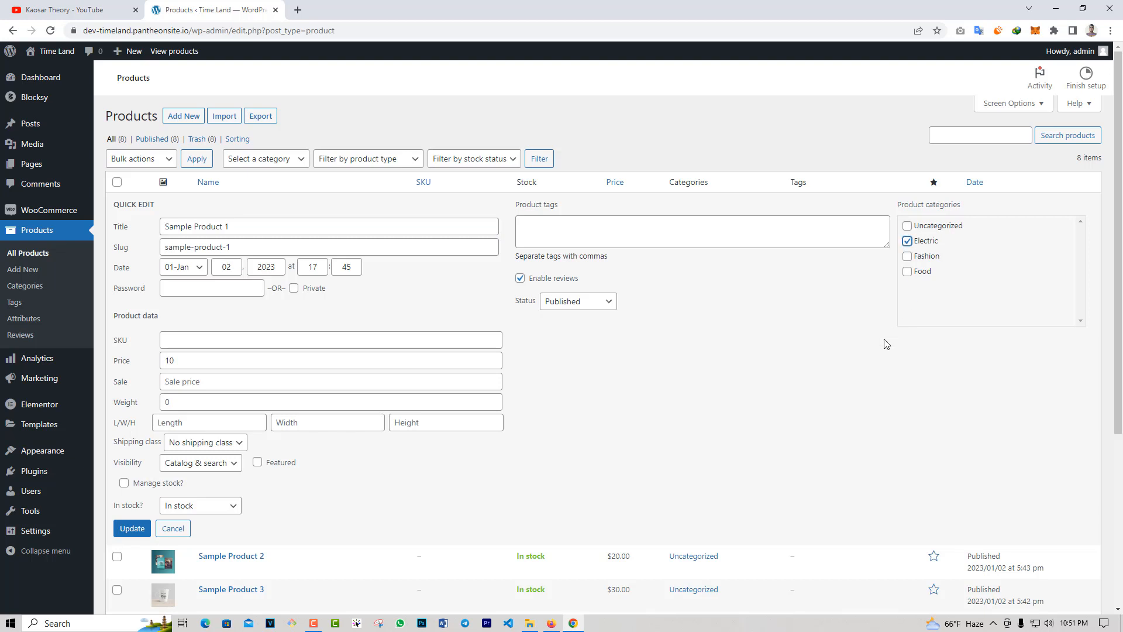
pyautogui.click(139, 529)
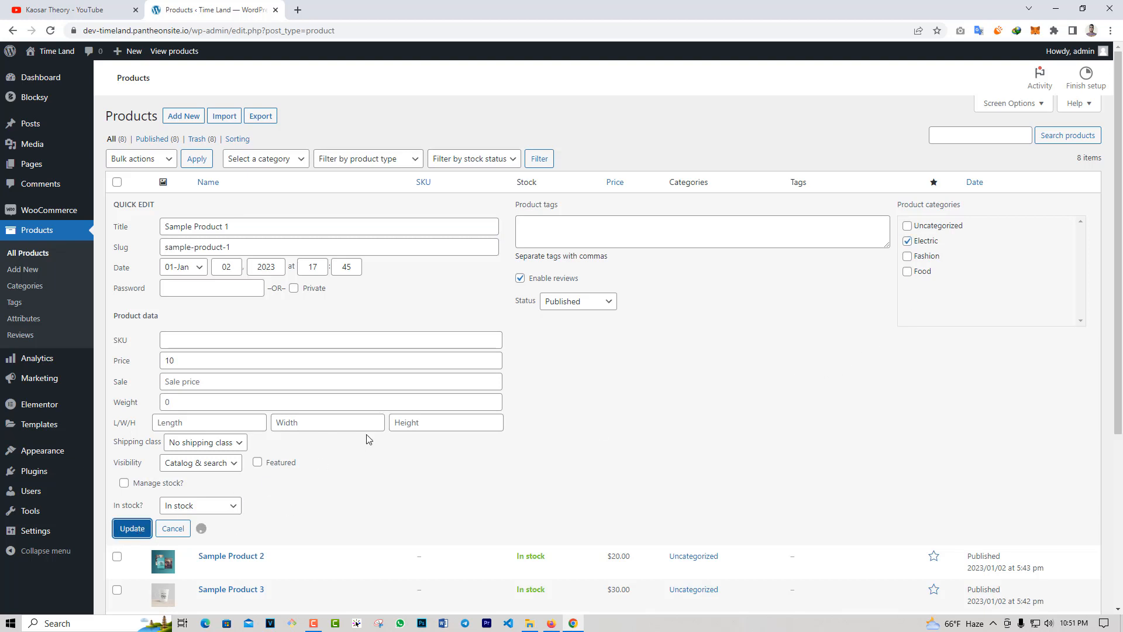
# Step: Quick-edit Sample Product 2 so it belongs to Electric instead of Uncategorized, and save the update
pyautogui.click(264, 250)
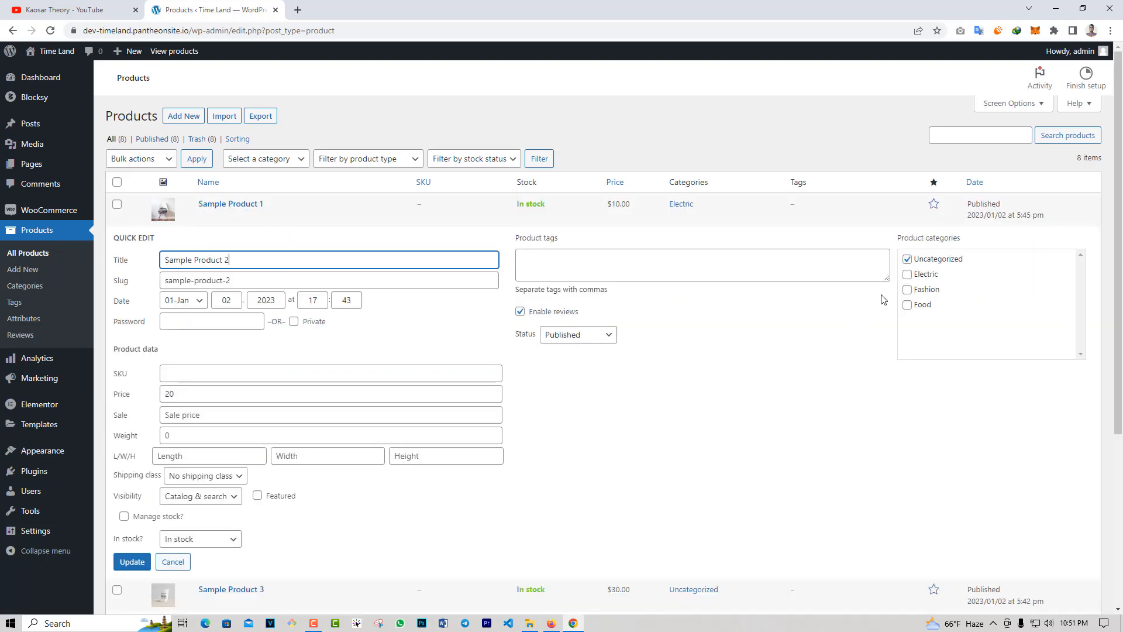
pyautogui.click(926, 275)
pyautogui.click(930, 264)
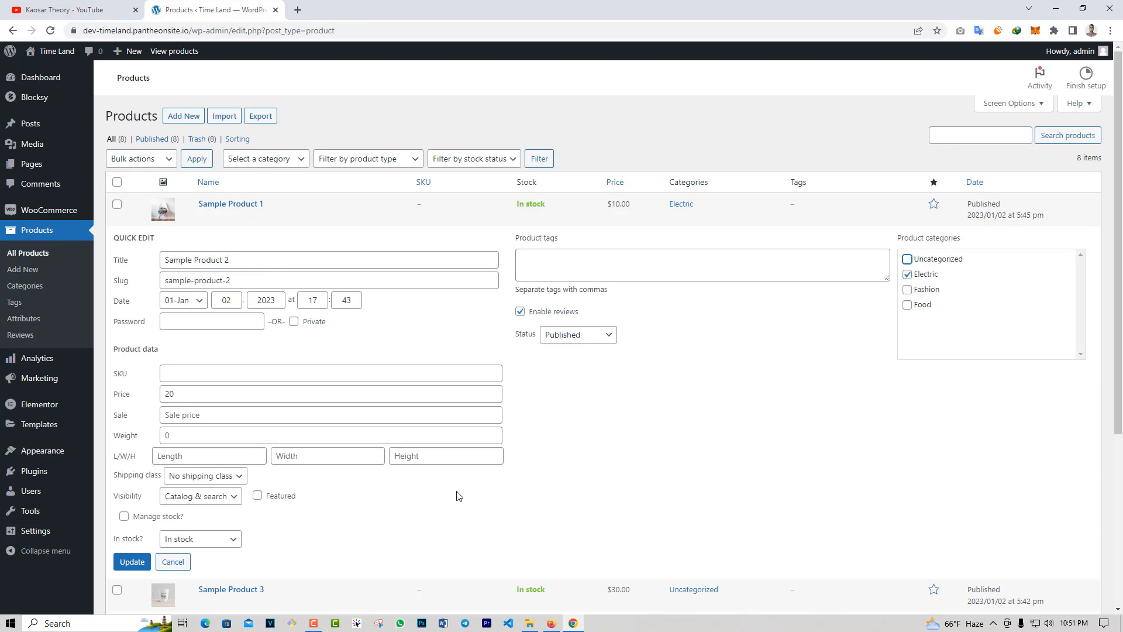
pyautogui.click(138, 563)
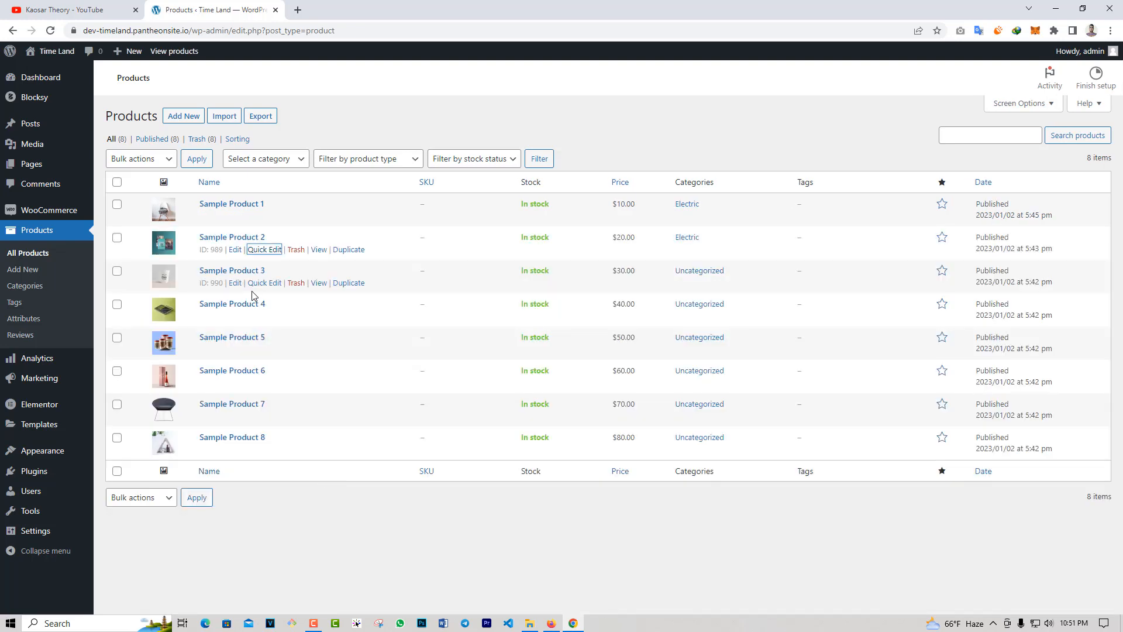
# Step: Quick-edit Sample Product 3 so it belongs to Electric instead of Uncategorized, and save the update
pyautogui.click(261, 284)
pyautogui.click(908, 292)
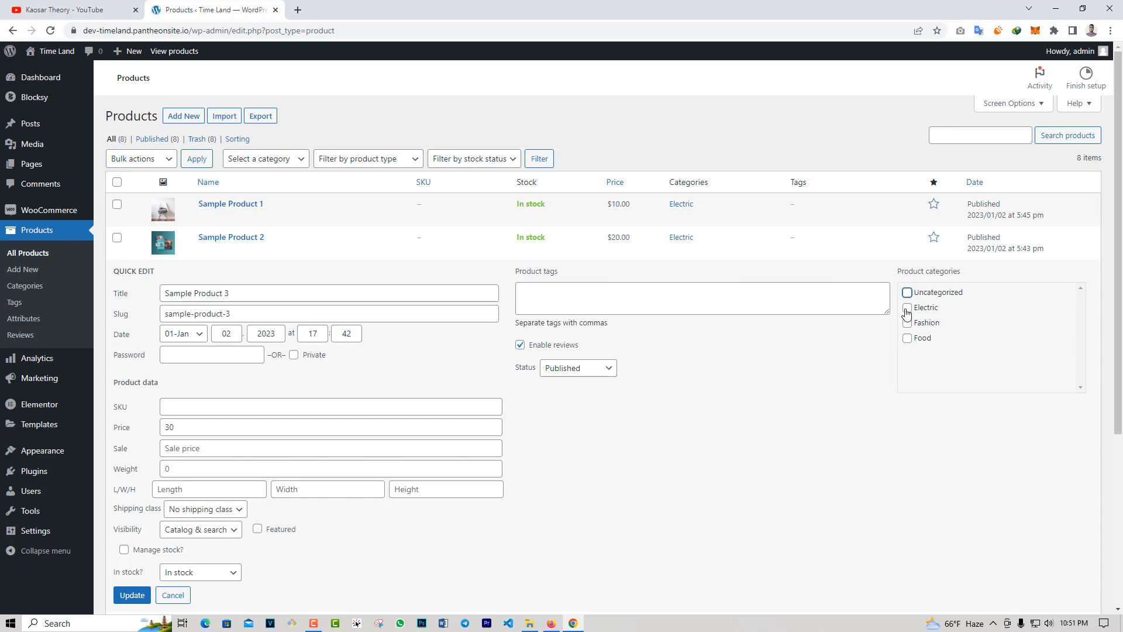
pyautogui.click(908, 307)
pyautogui.click(132, 595)
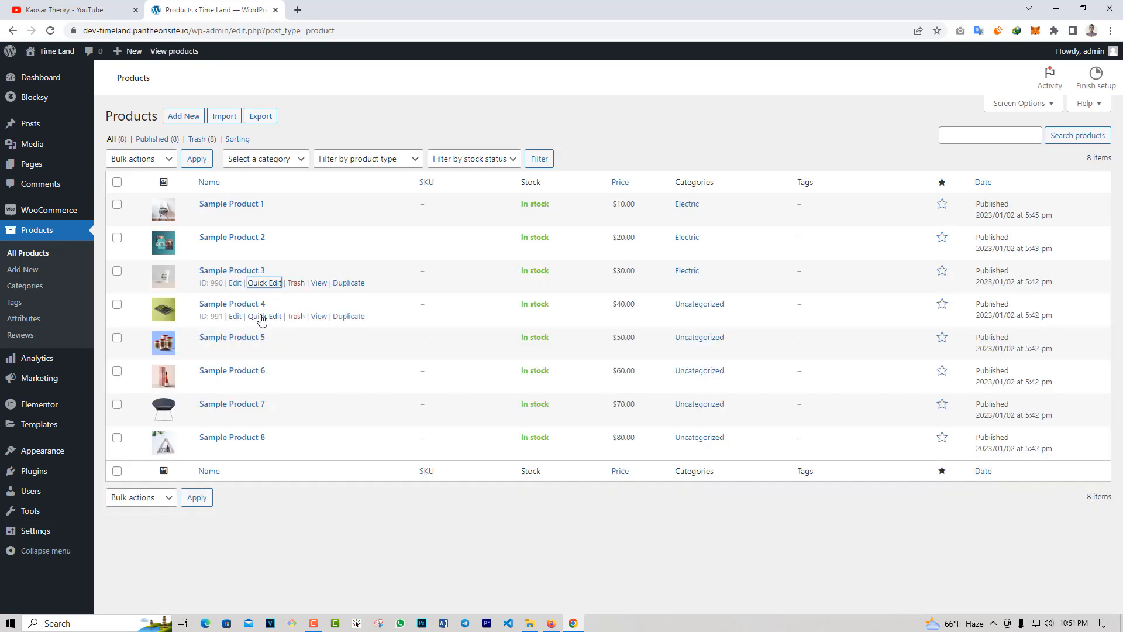
# Step: Reassign Sample Product 4 to the Electric category and Sample Product 5 to the Fashion category, saving each
pyautogui.click(259, 323)
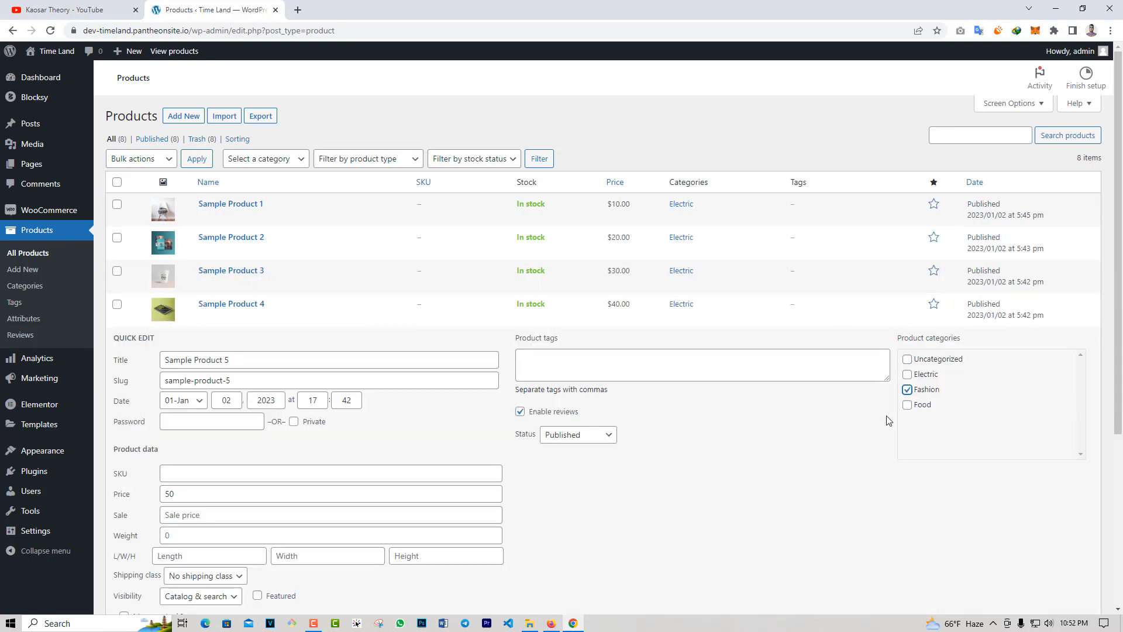
pyautogui.scroll(-2, 454, 499)
pyautogui.click(132, 545)
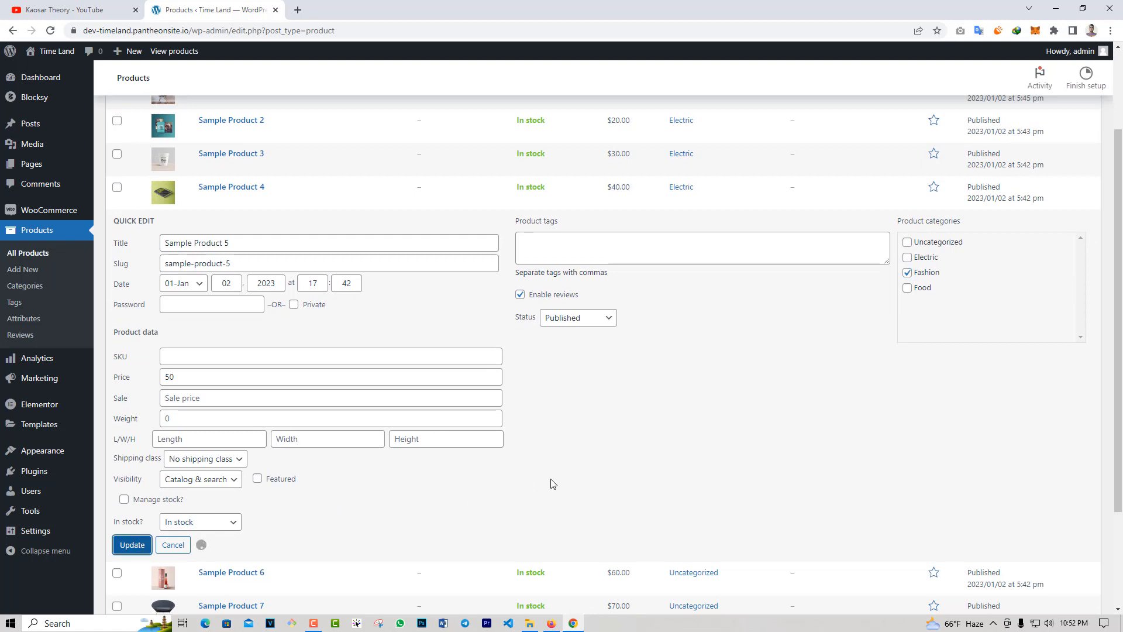
# Step: Quick-edit Sample Product 6 so it belongs to Fashion instead of Uncategorized, and save the update
pyautogui.click(260, 383)
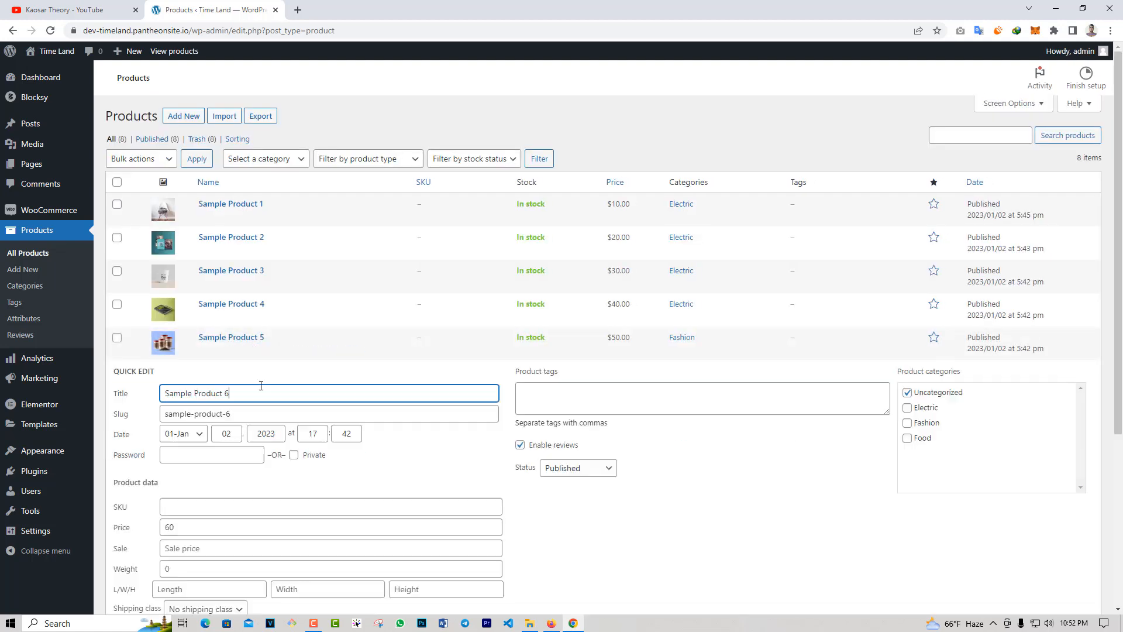
pyautogui.click(926, 393)
pyautogui.click(924, 423)
pyautogui.scroll(-3, 925, 423)
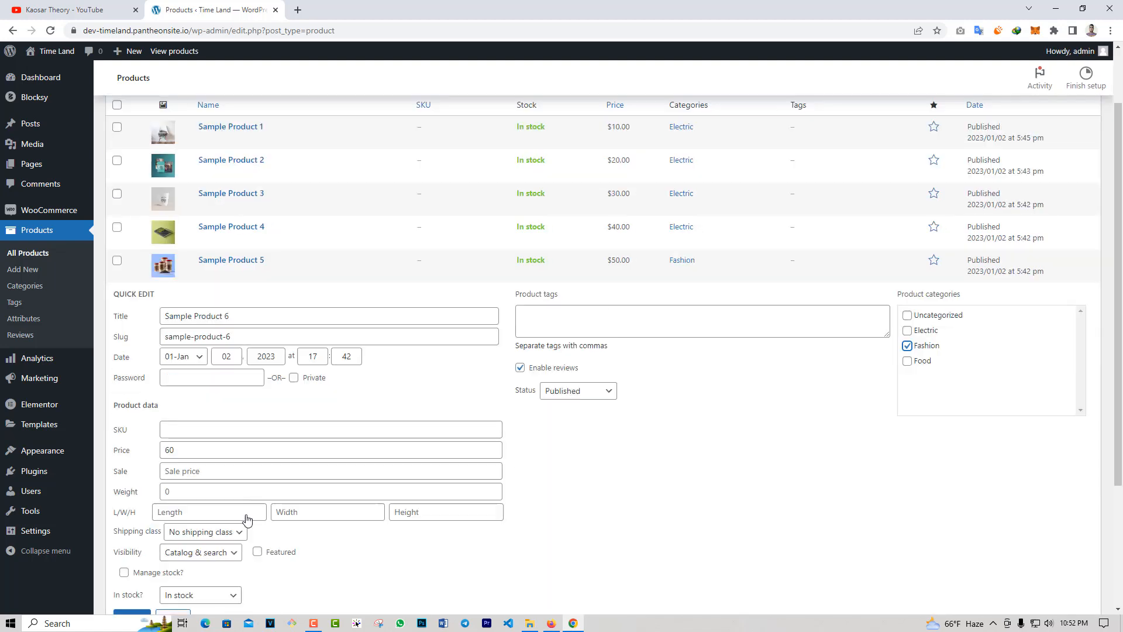
pyautogui.click(136, 518)
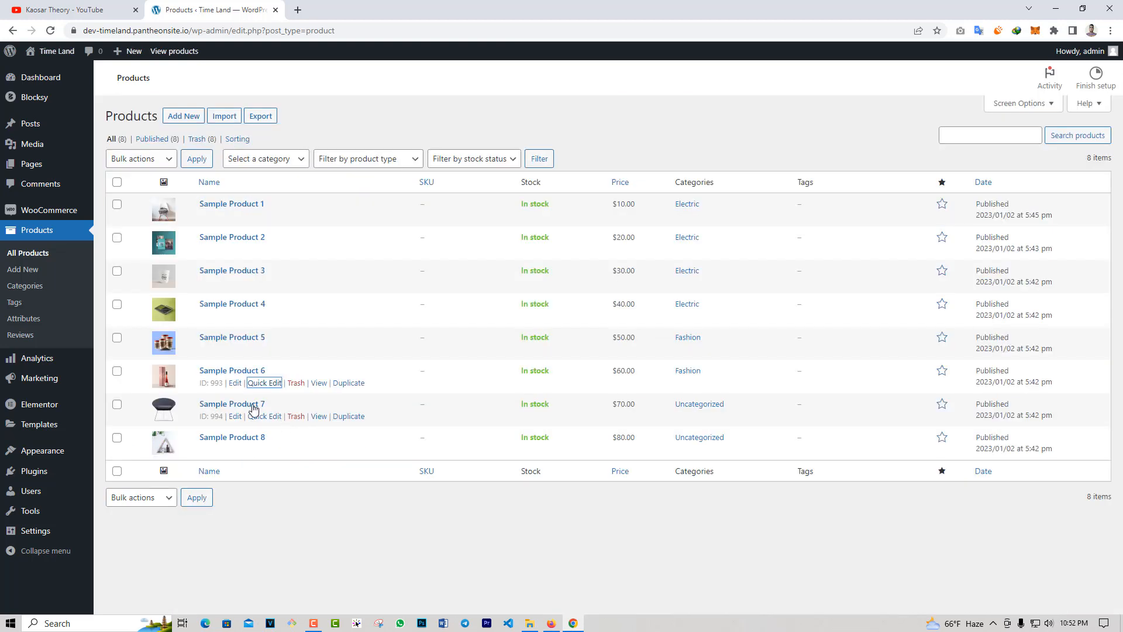
# Step: Quick-edit Sample Product 7 so it belongs to Food instead of Uncategorized, and save the update
pyautogui.click(265, 416)
pyautogui.click(907, 425)
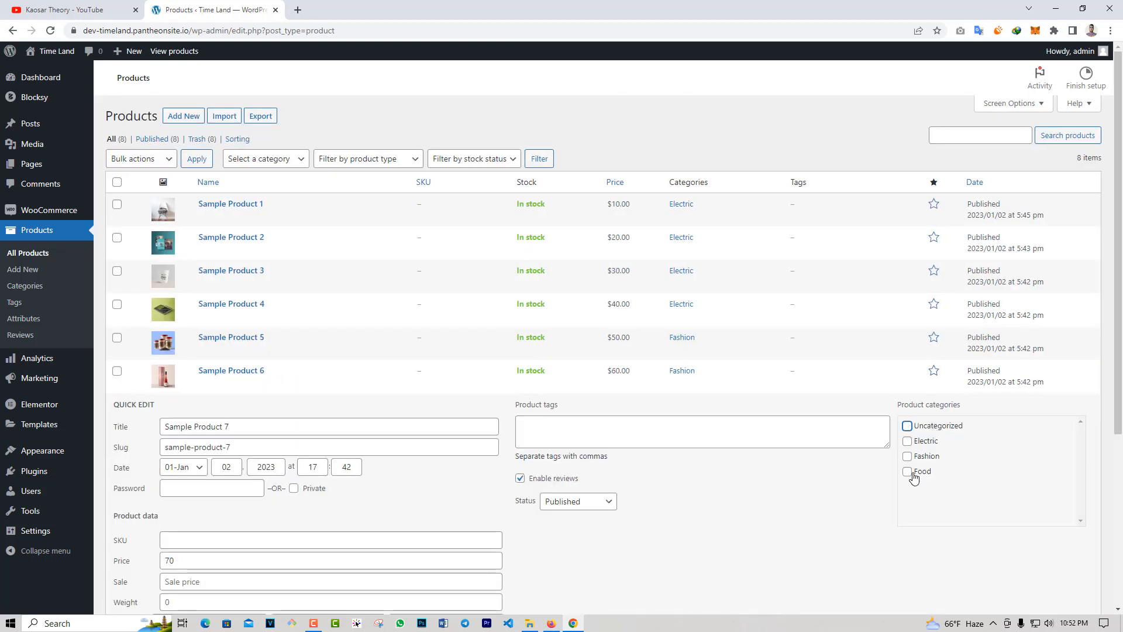
pyautogui.click(908, 471)
pyautogui.scroll(-5, 888, 489)
pyautogui.click(131, 494)
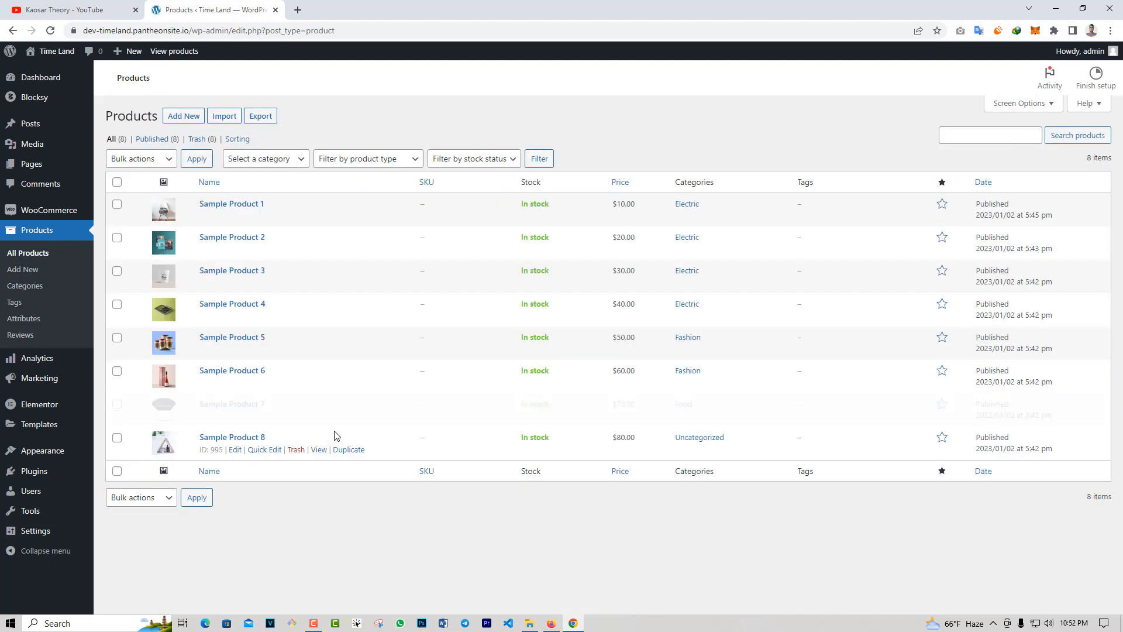
# Step: Quick-edit Sample Product 8 so it belongs to Food instead of Uncategorized, and save the update
pyautogui.click(260, 450)
pyautogui.click(908, 459)
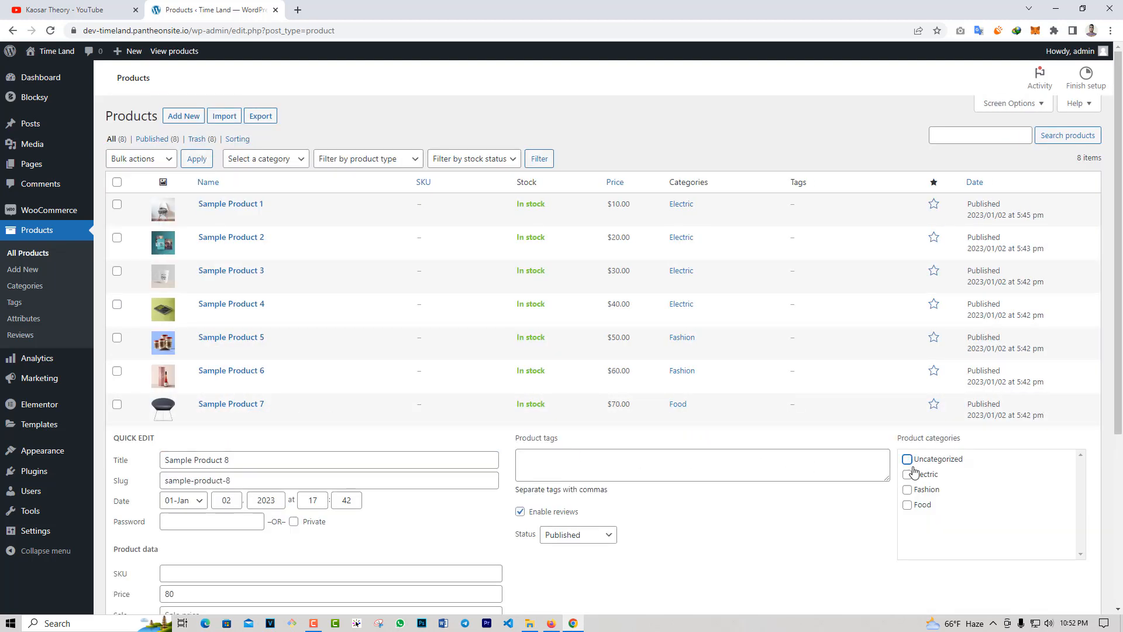
pyautogui.click(907, 505)
pyautogui.scroll(-5, 885, 510)
pyautogui.click(131, 505)
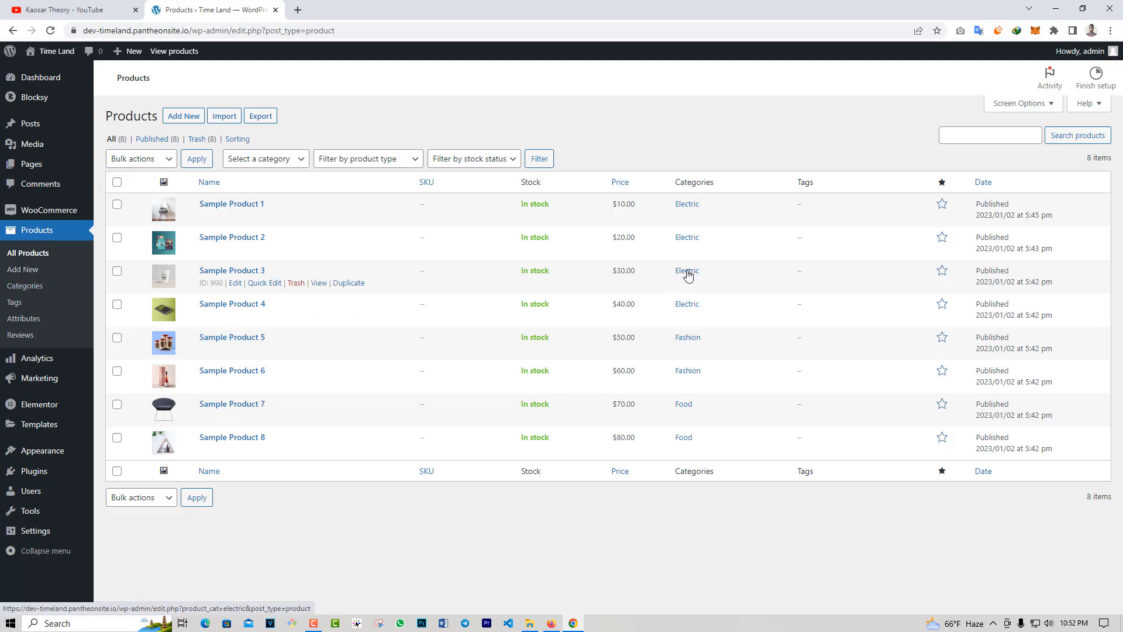
# Step: From the product categories list, open the Electric category's live page separately and examine its product layout
pyautogui.click(25, 286)
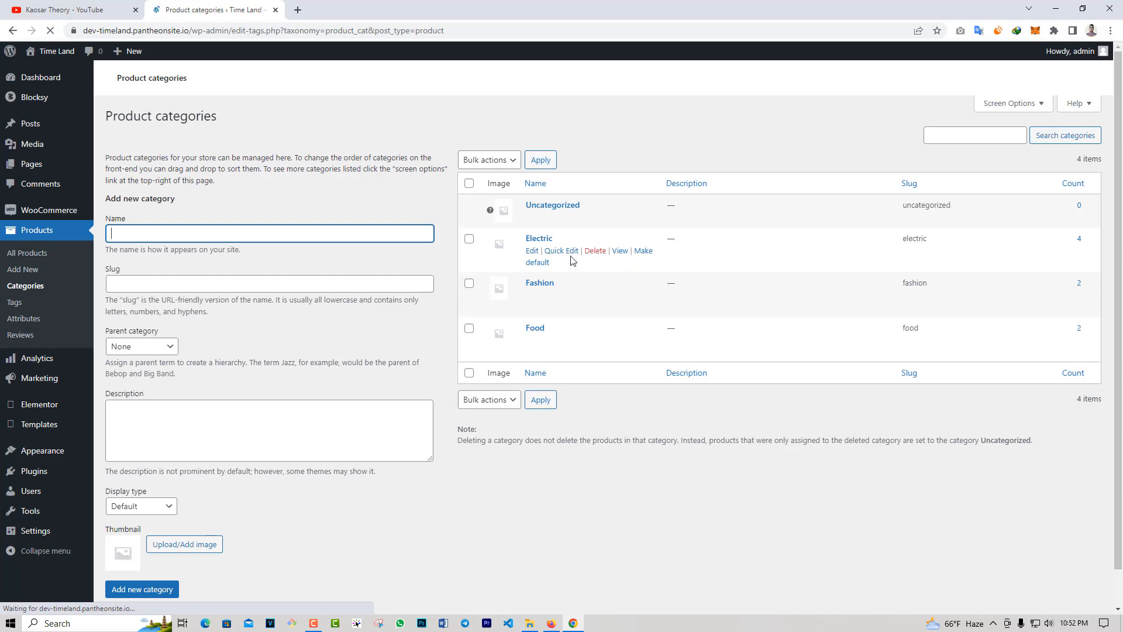
pyautogui.keyDown('ctrl'); pyautogui.click(620, 253); pyautogui.keyUp('ctrl')
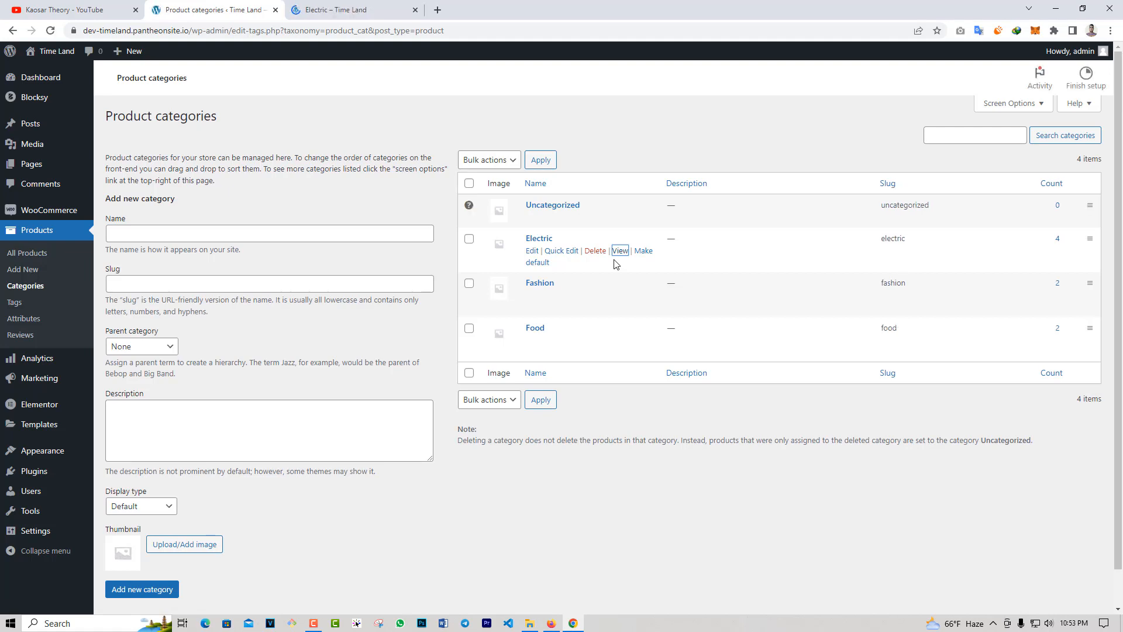
pyautogui.click(351, 10)
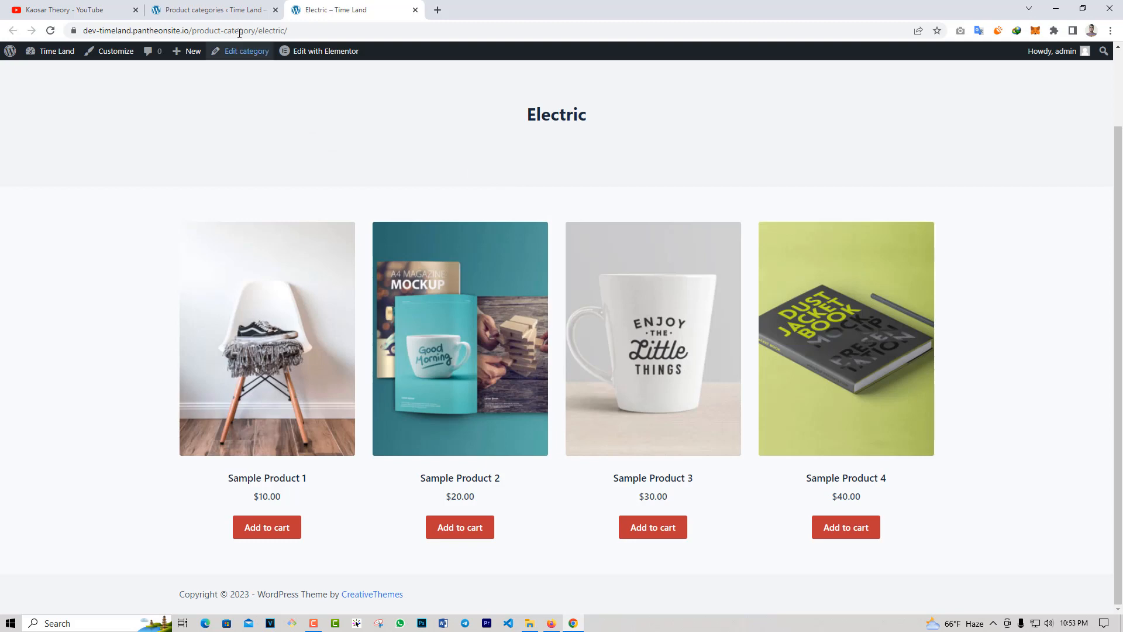
# Step: From the WordPress dashboard, create a new Elementor template of type Products Archive named "Category Shop"
pyautogui.click(224, 11)
pyautogui.moveTo(56, 431)
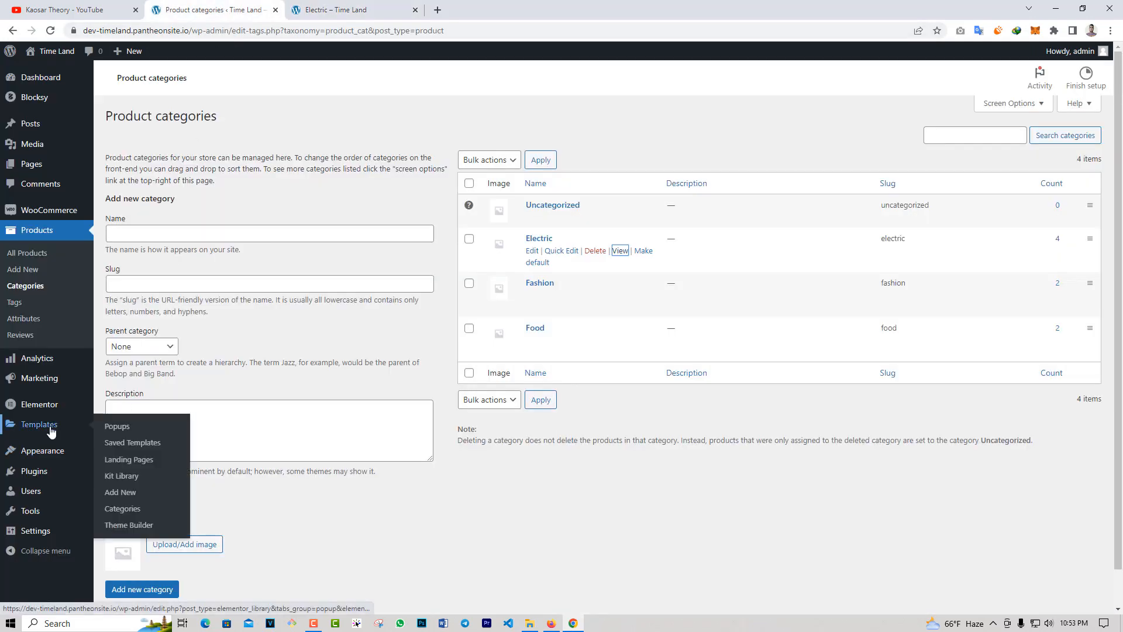
pyautogui.click(101, 430)
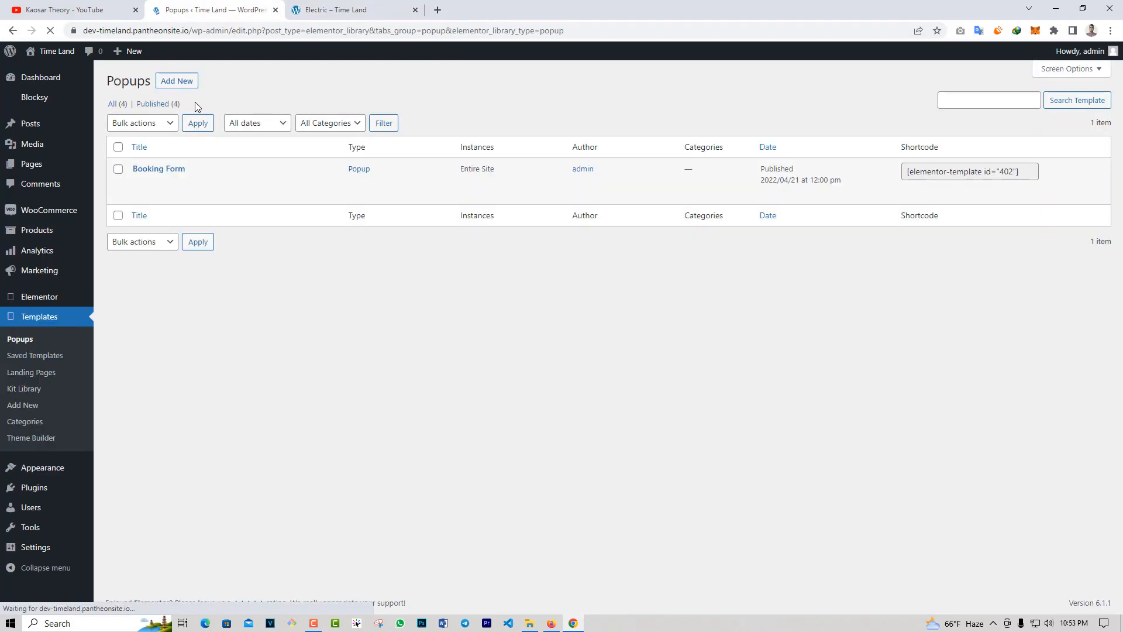
pyautogui.click(208, 76)
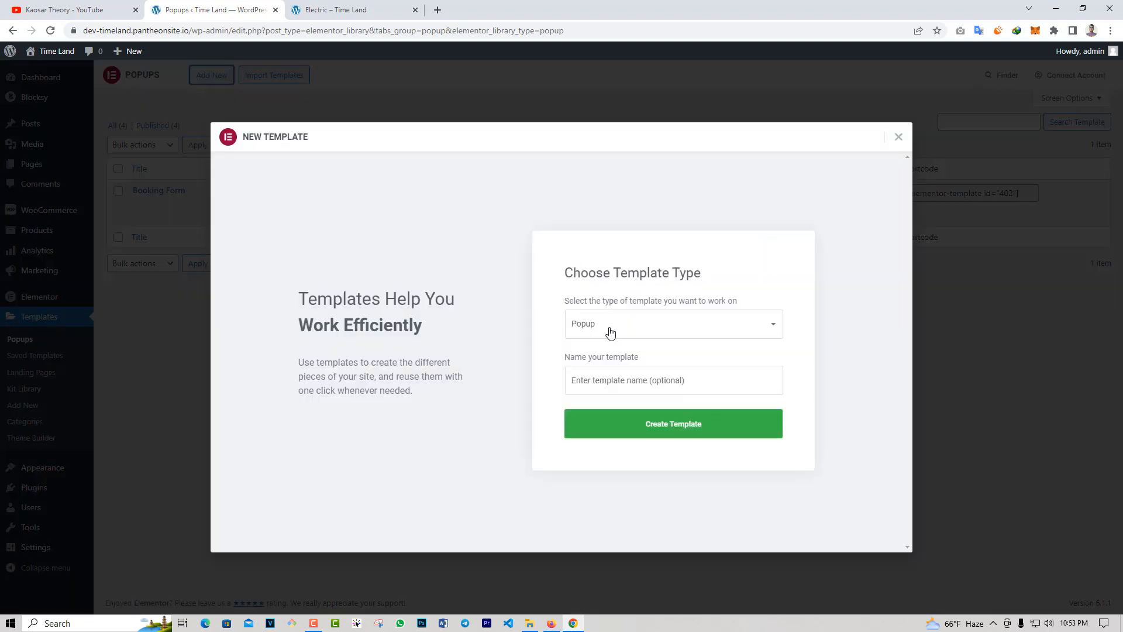
pyautogui.click(608, 326)
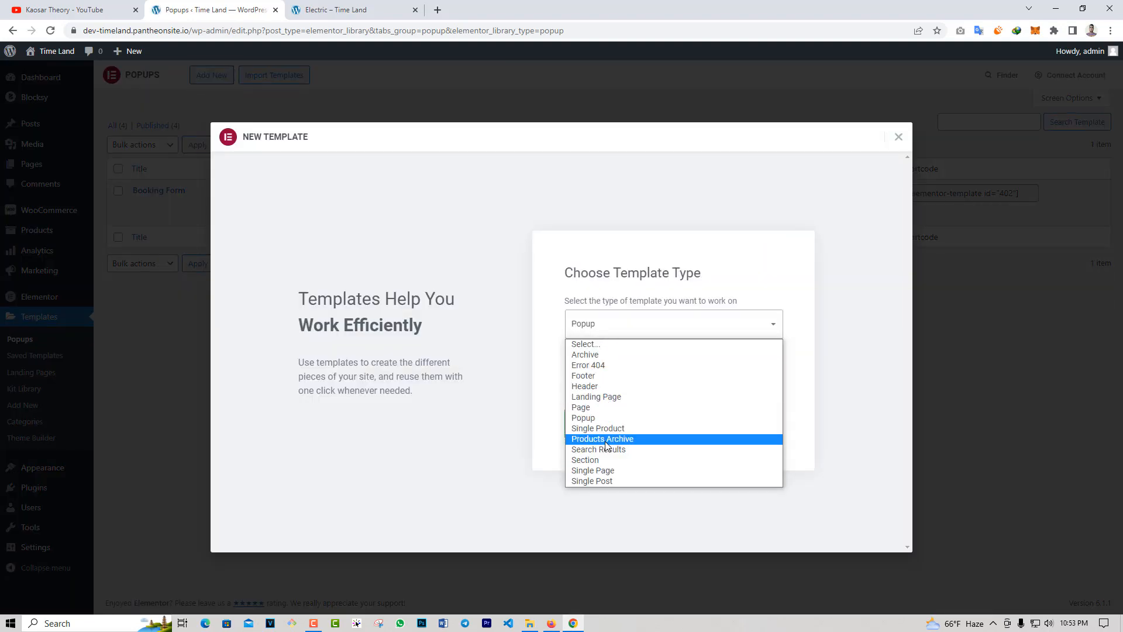
pyautogui.click(607, 438)
pyautogui.click(616, 385)
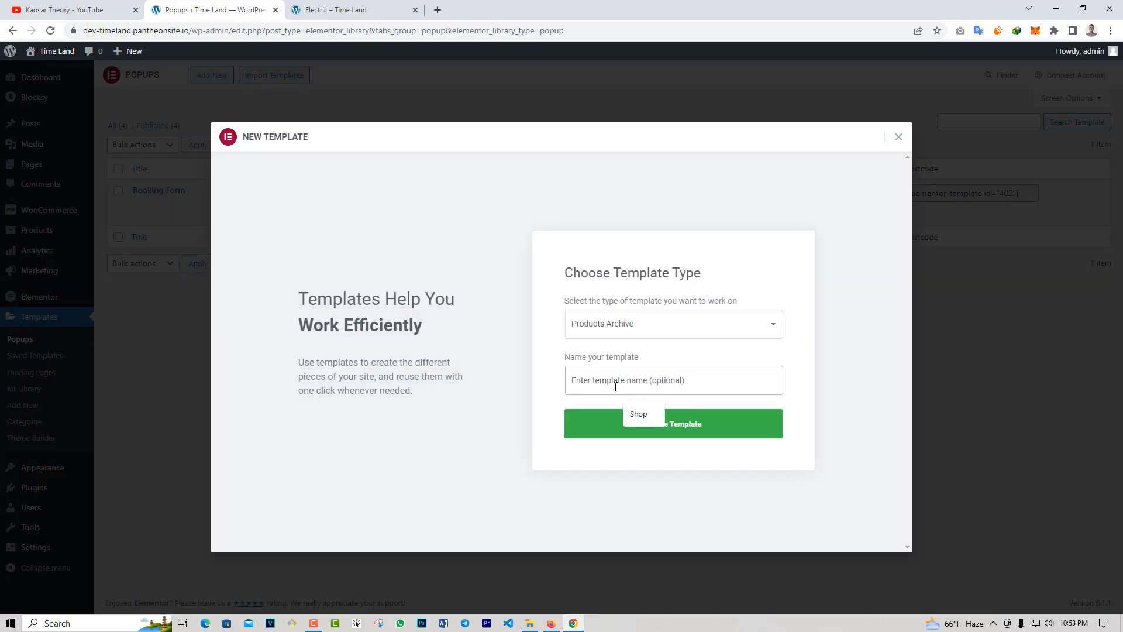
pyautogui.write('Category Shop')
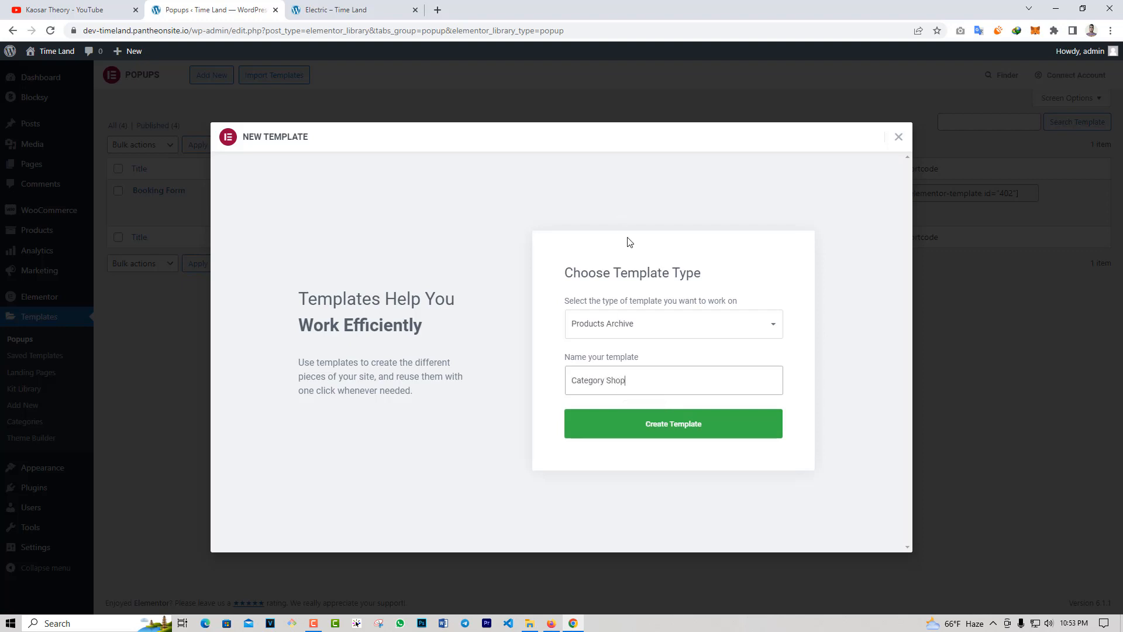
pyautogui.click(615, 430)
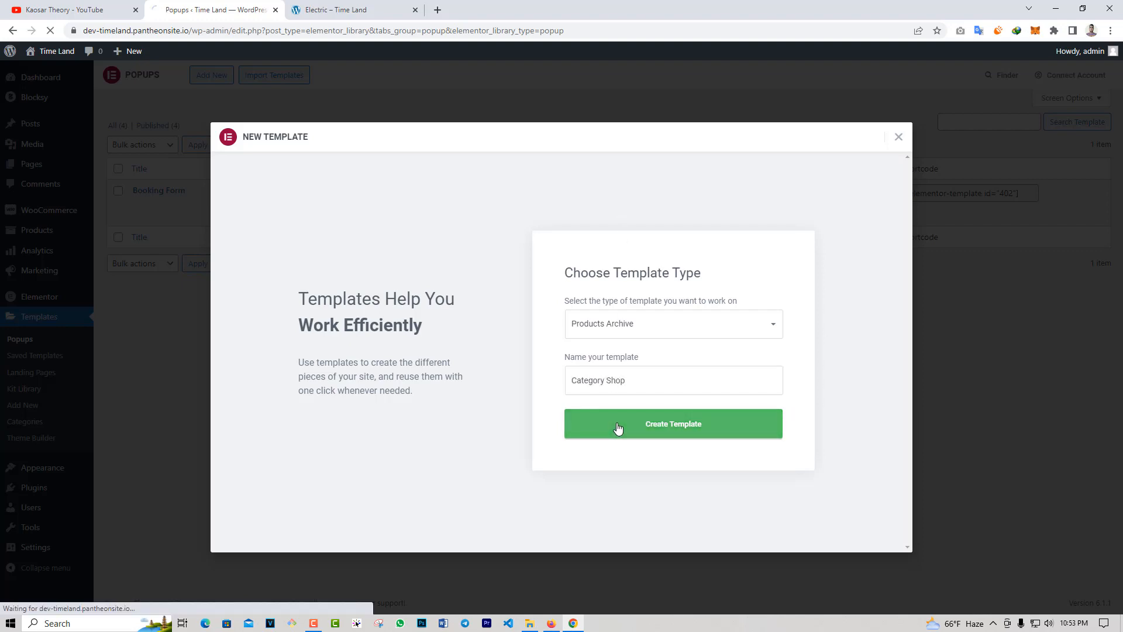
# Step: Dismiss the template library and add a single-column section to the empty Category Shop template
pyautogui.click(898, 110)
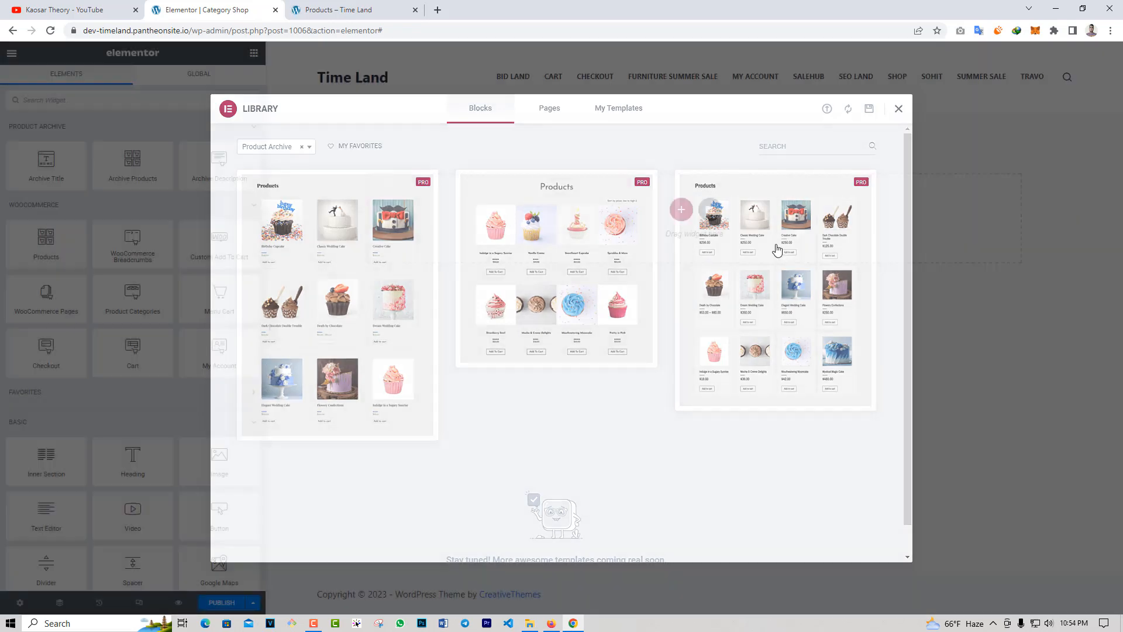
pyautogui.click(682, 209)
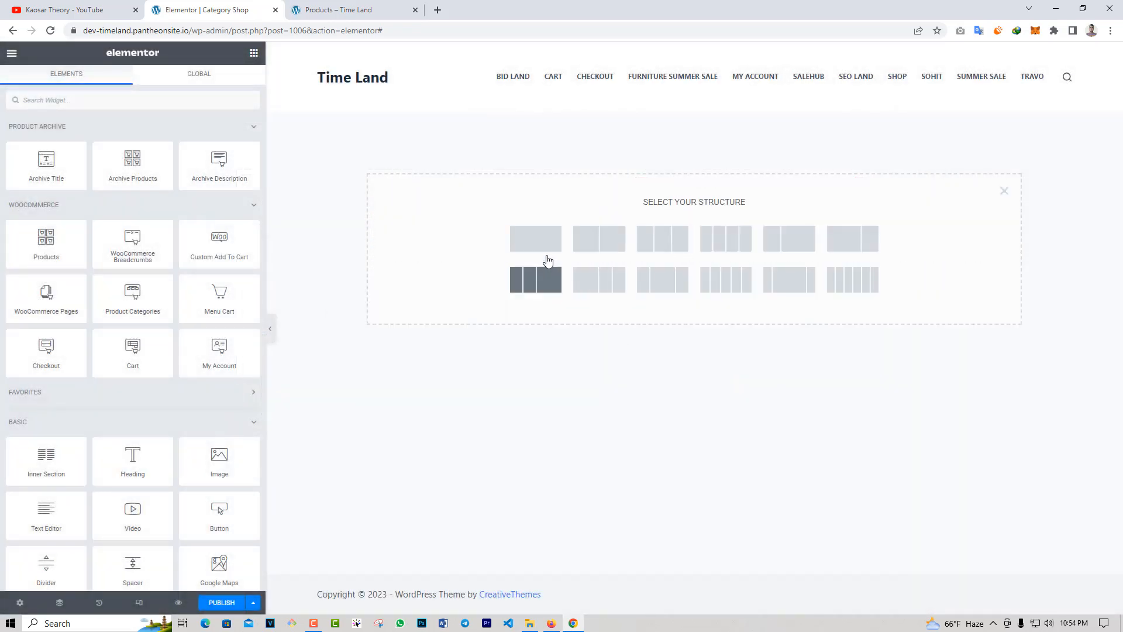
pyautogui.click(536, 239)
# Step: Unlink the new section's padding values and set its top and bottom padding to 100 px
pyautogui.click(222, 85)
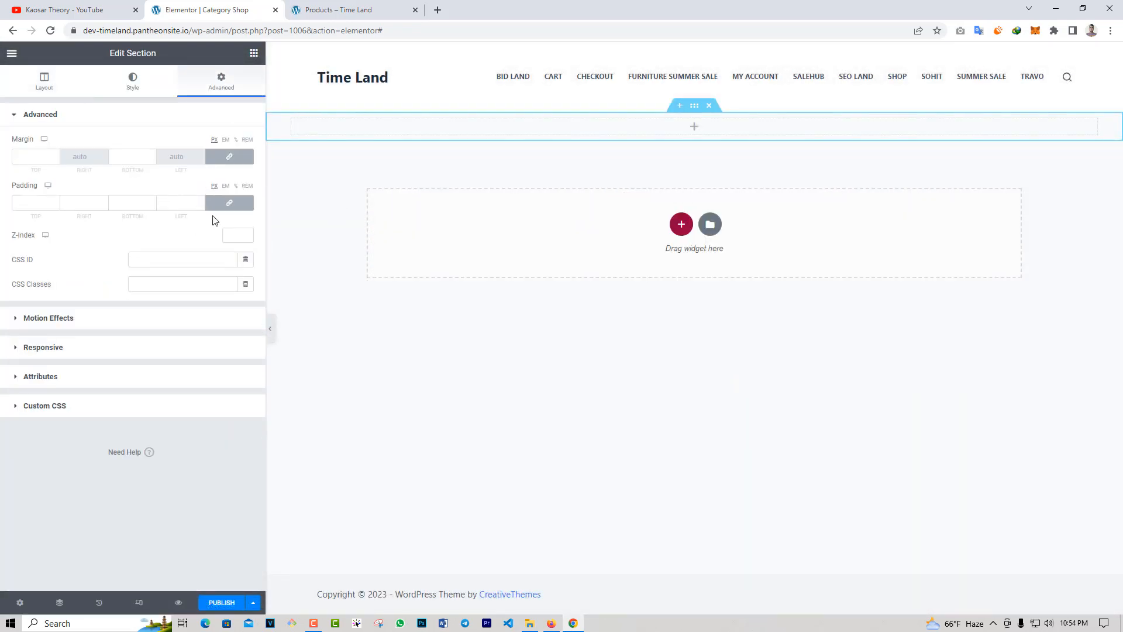
pyautogui.click(227, 205)
pyautogui.click(39, 204)
pyautogui.write('100')
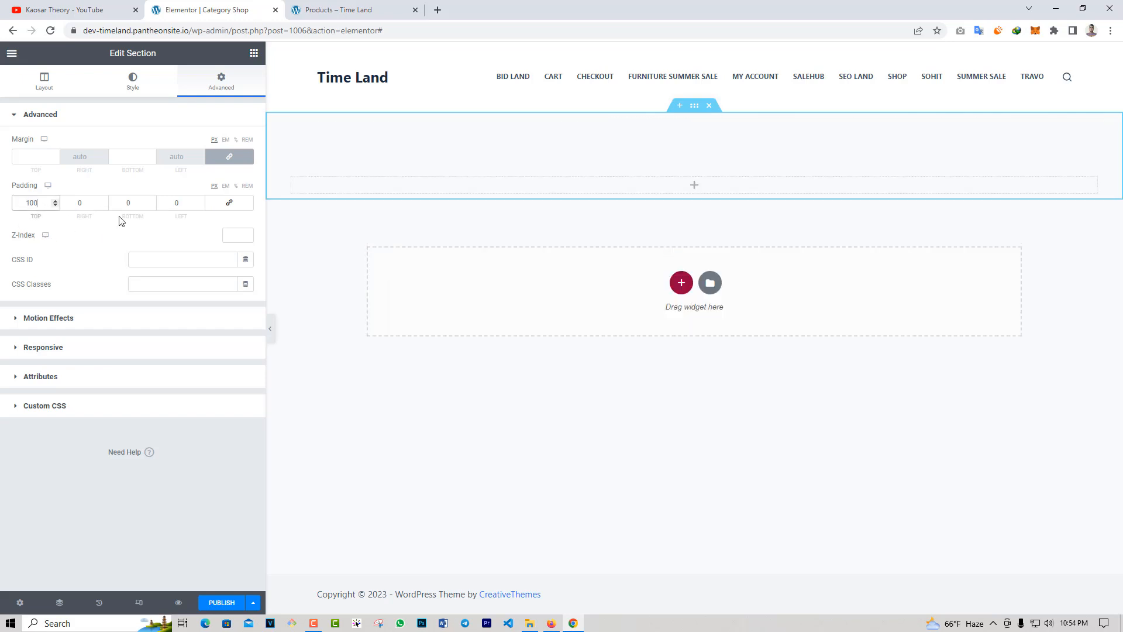
pyautogui.click(132, 203)
pyautogui.write('100')
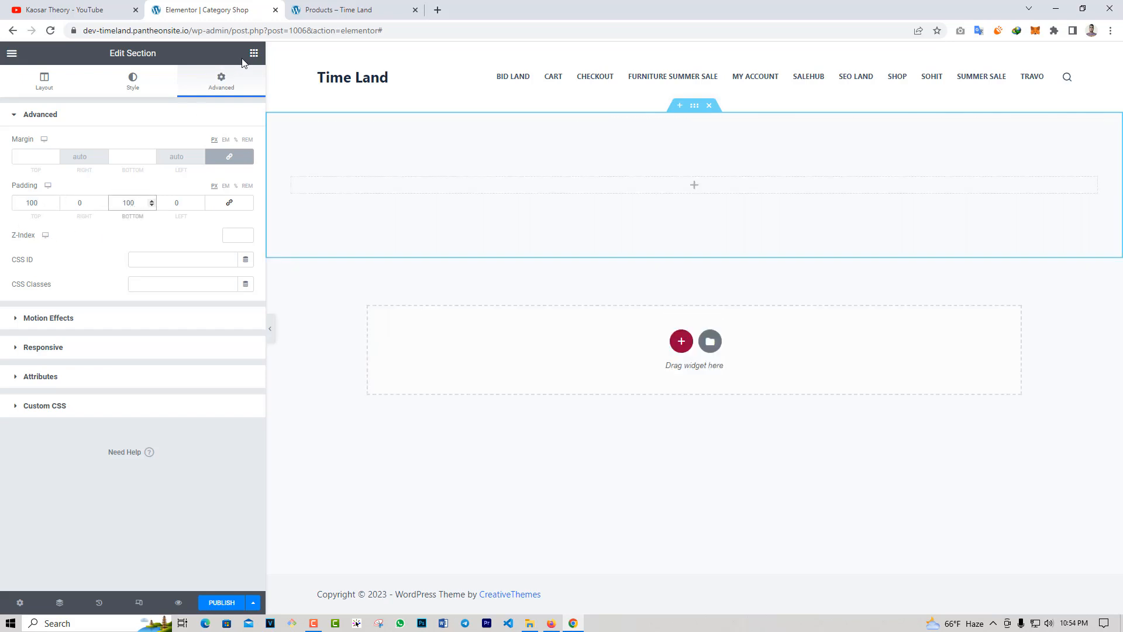
# Step: Place the Archive Products widget in the padded section and look over its Nothing Found Message setting
pyautogui.click(254, 52)
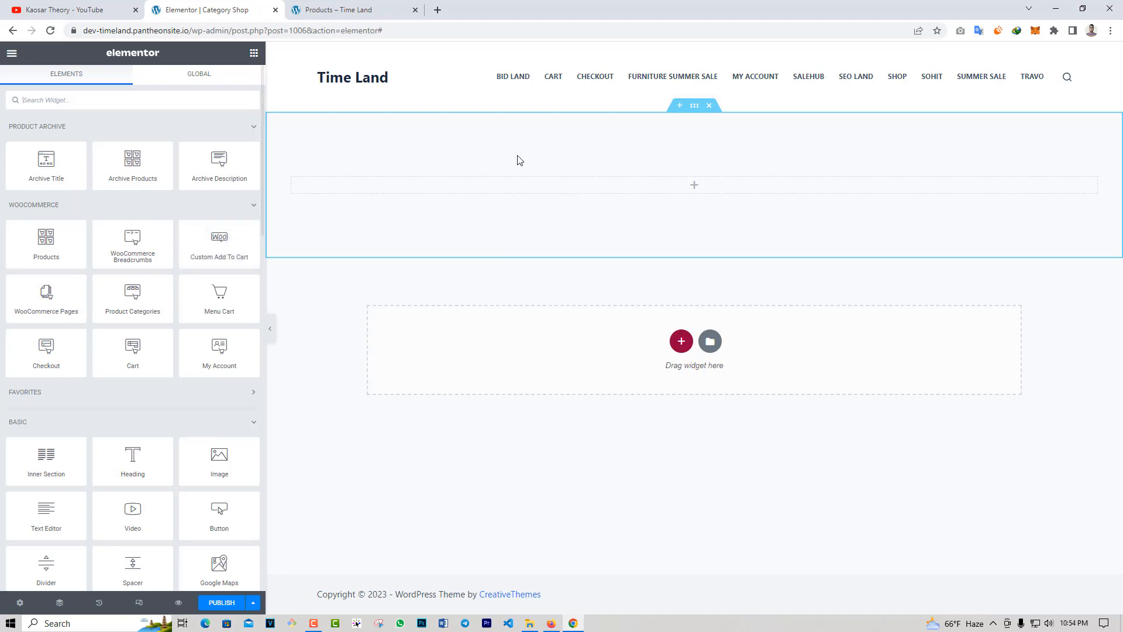
pyautogui.moveTo(141, 184); pyautogui.dragTo(474, 209)
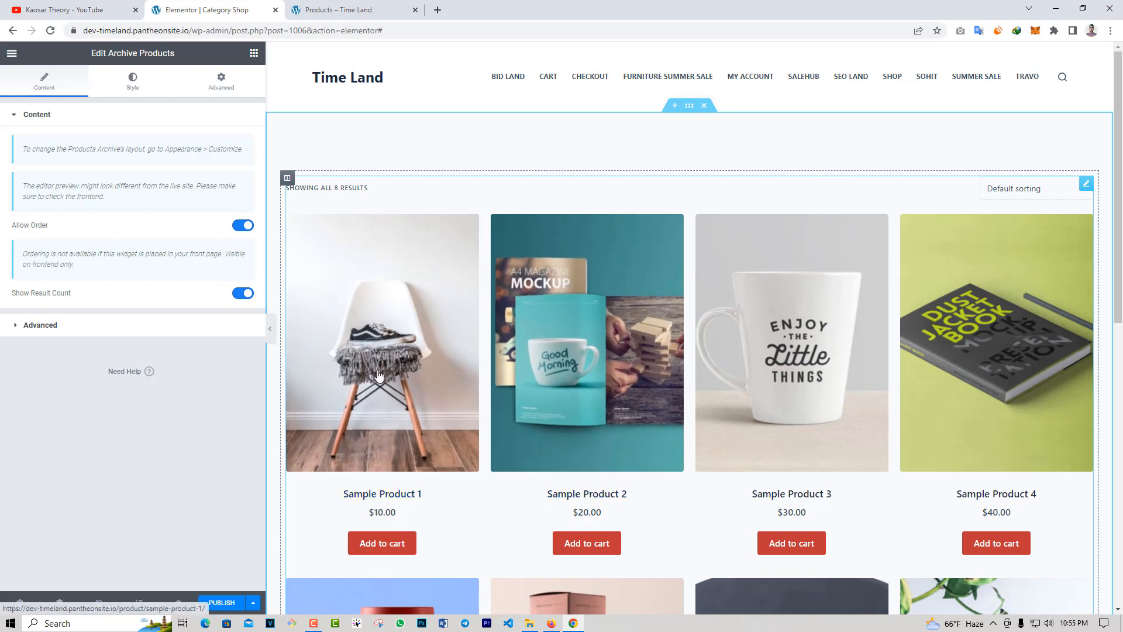
pyautogui.click(215, 328)
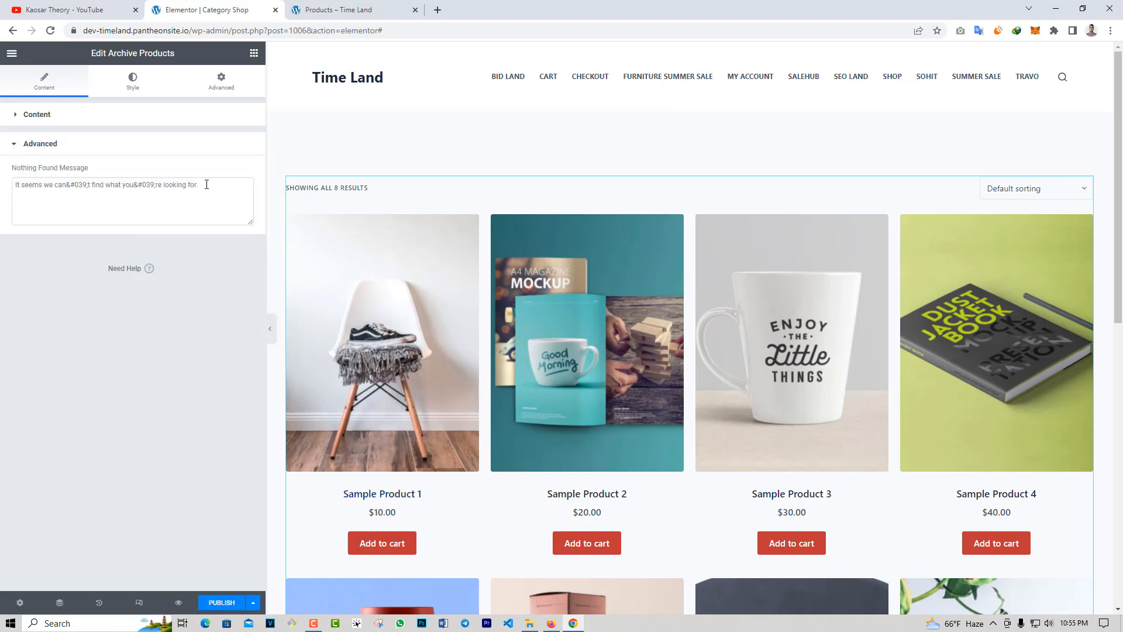
pyautogui.moveTo(207, 185); pyautogui.dragTo(19, 184)
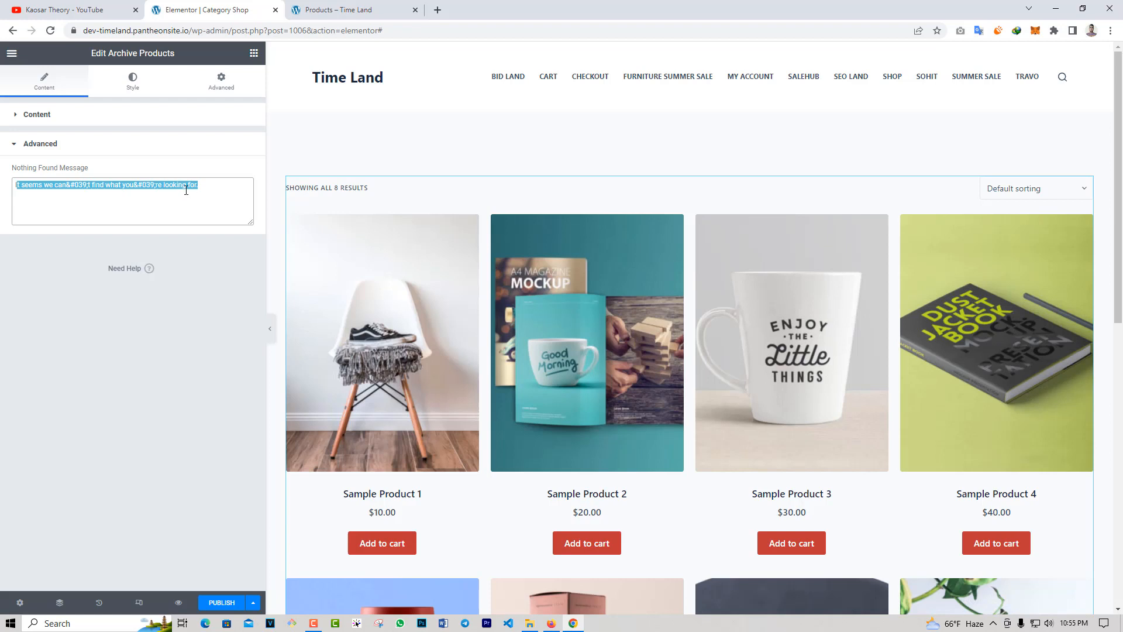
pyautogui.click(173, 156)
pyautogui.click(154, 115)
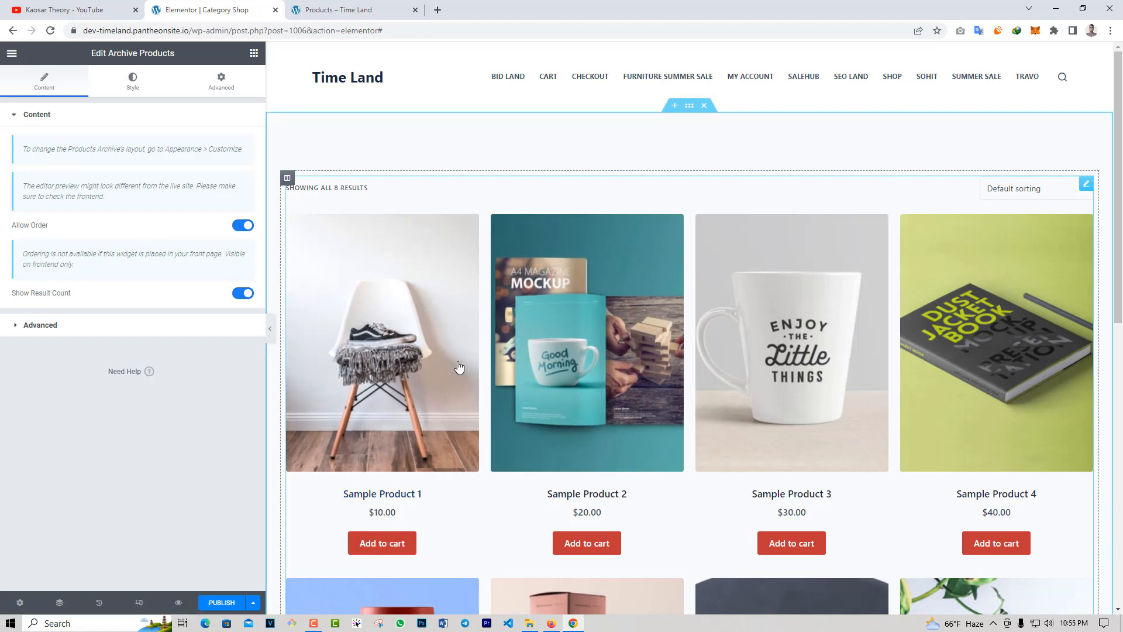
# Step: From the live shop page, open the Shop products archive template for editing in Elementor
pyautogui.click(362, 10)
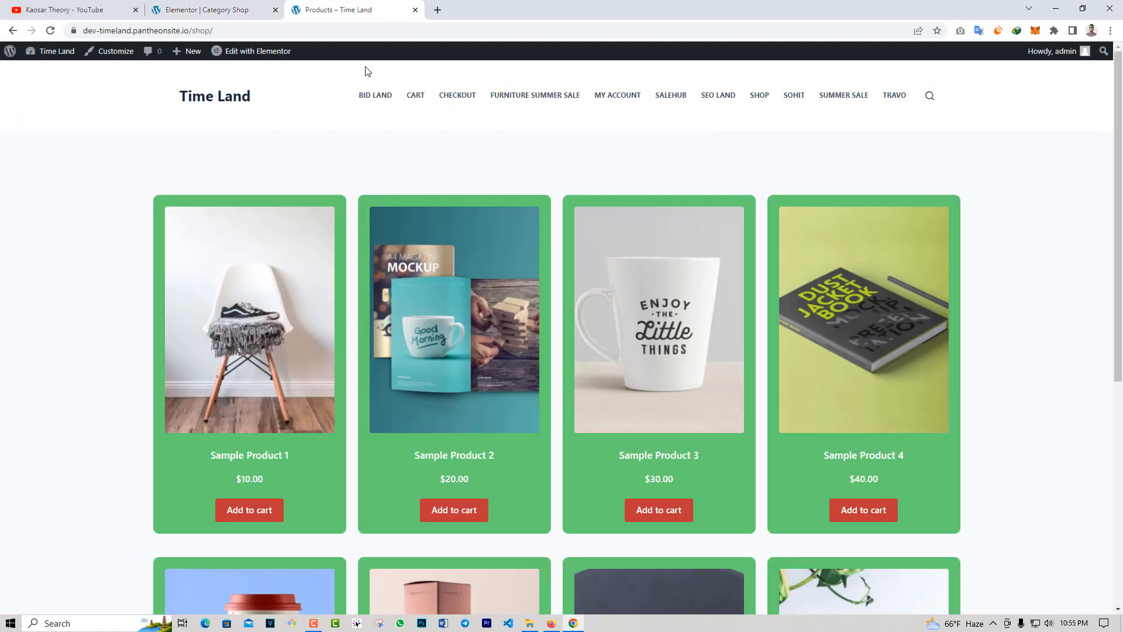
pyautogui.moveTo(263, 52)
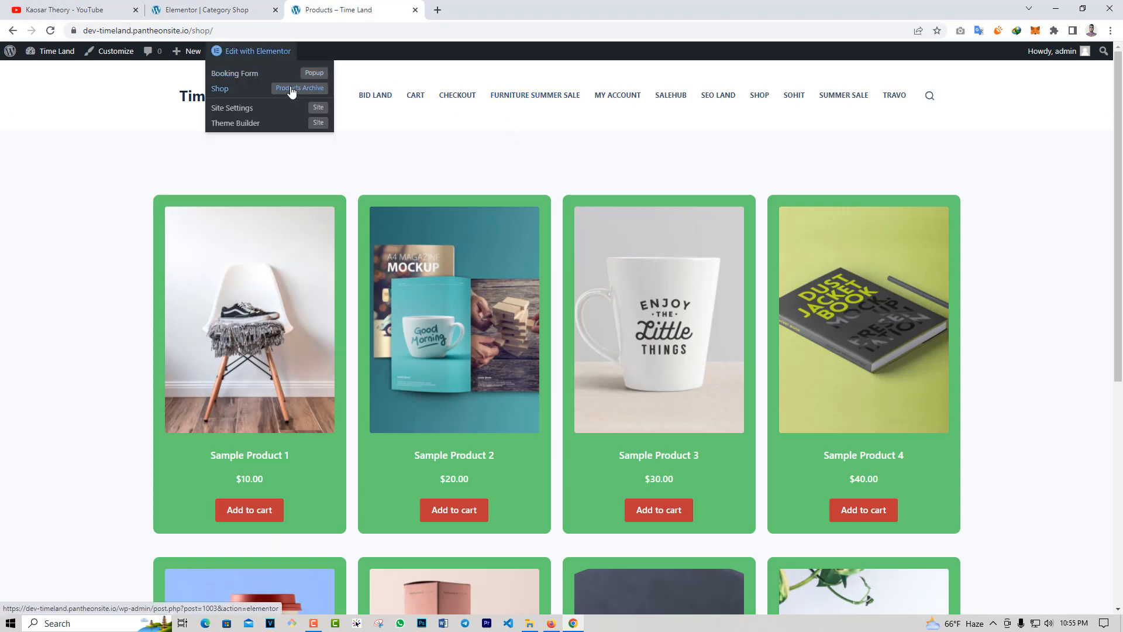
pyautogui.click(291, 89)
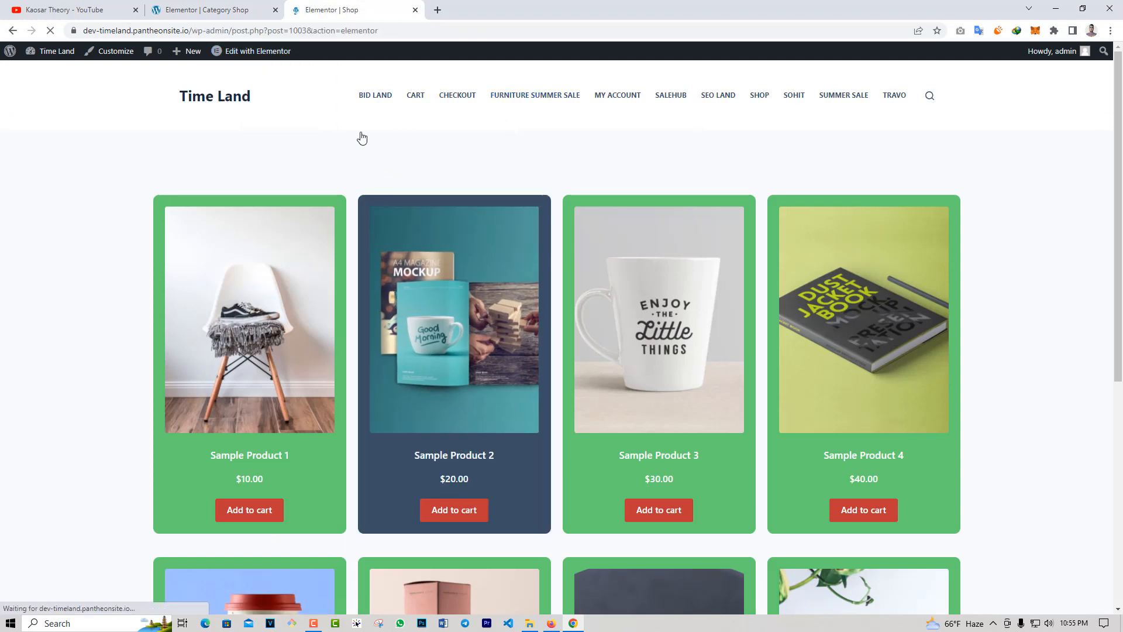
pyautogui.hotkey('ctrl', 'pageup')
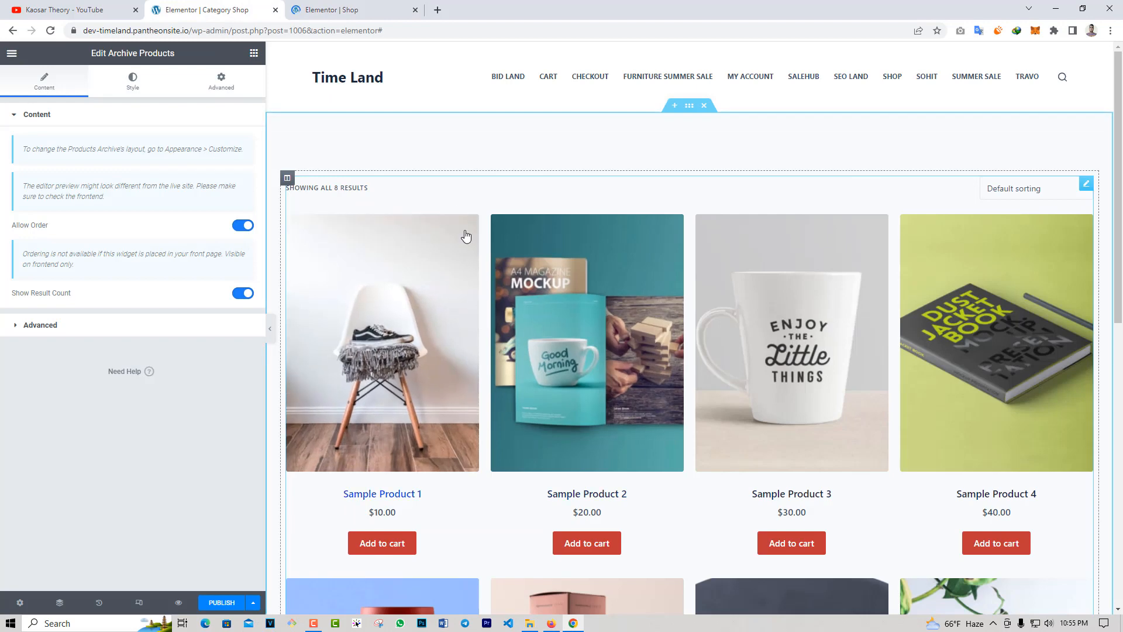
pyautogui.click(360, 11)
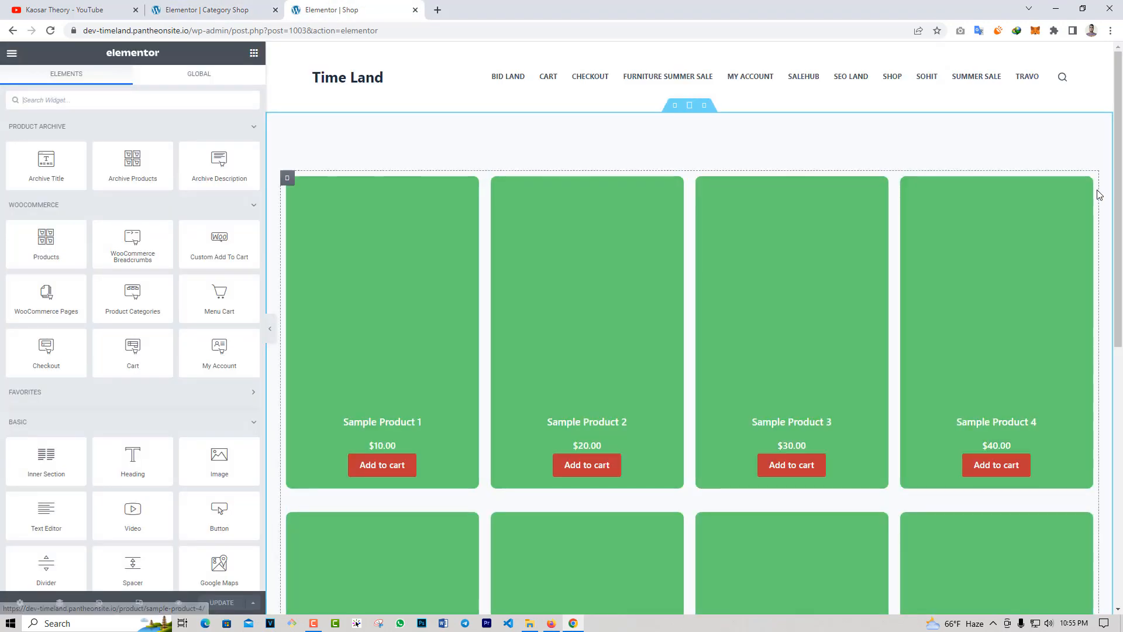
# Step: Copy the Shop template's Products widget and paste its style onto the Archive Products widget in the Category Shop template
pyautogui.click(1087, 185)
pyautogui.rightClick(1087, 186)
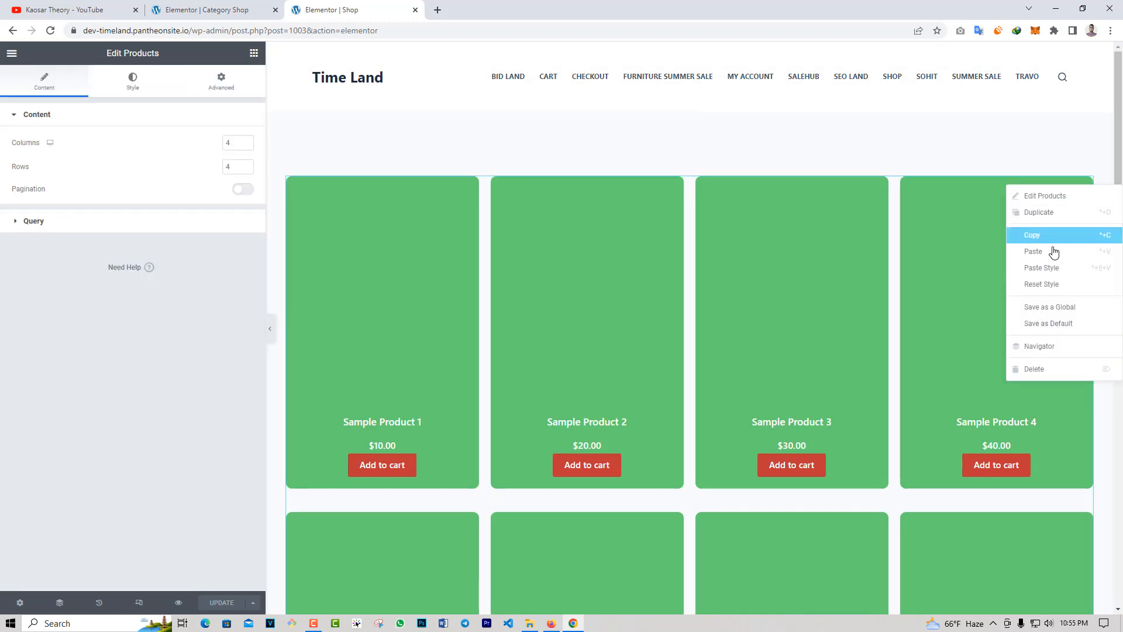
pyautogui.click(1040, 235)
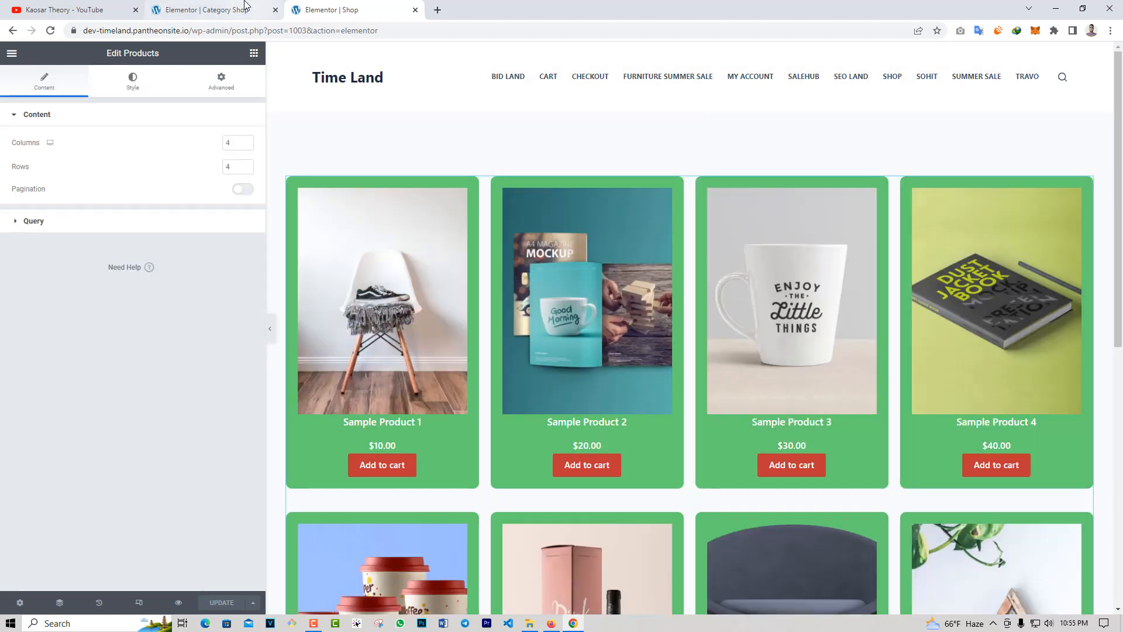
pyautogui.click(208, 9)
pyautogui.rightClick(1087, 185)
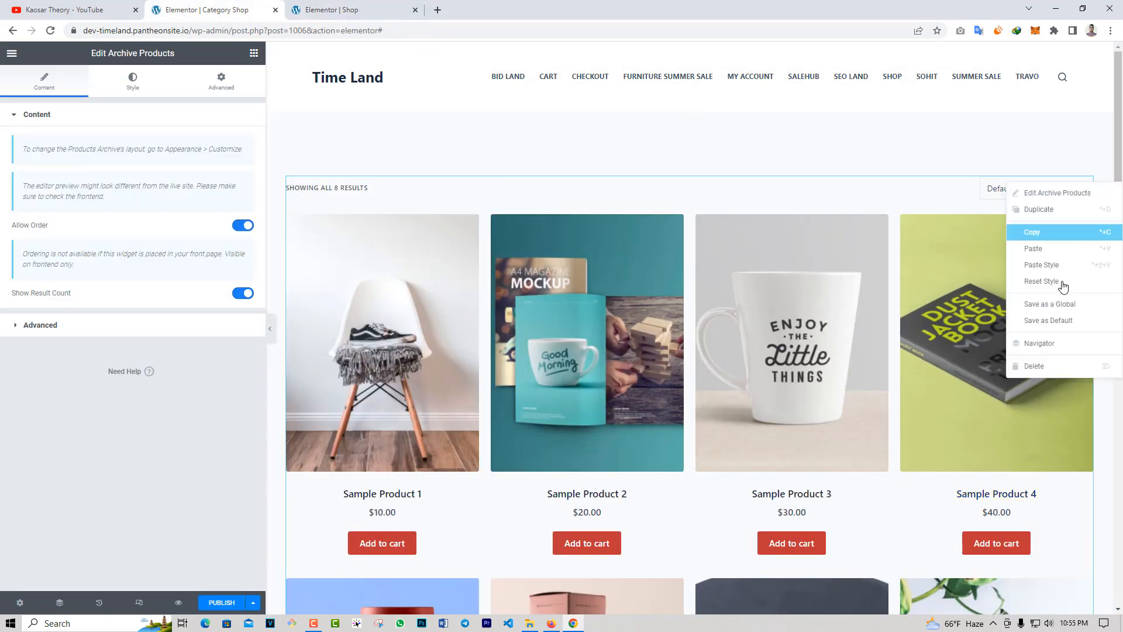
pyautogui.click(1041, 265)
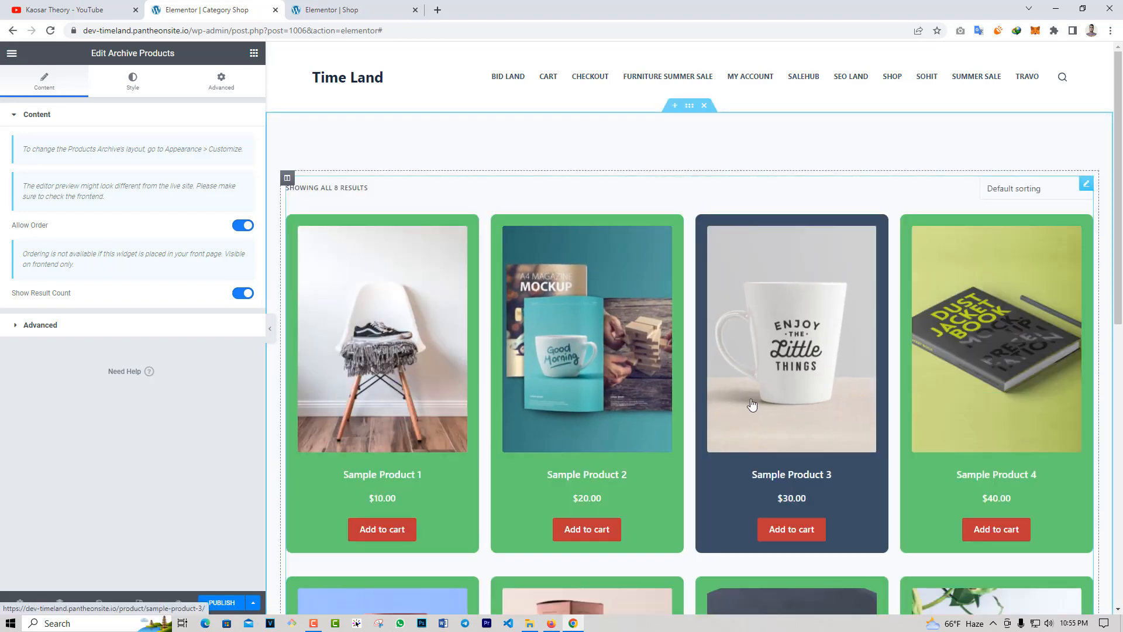
pyautogui.scroll(-8, 724, 408)
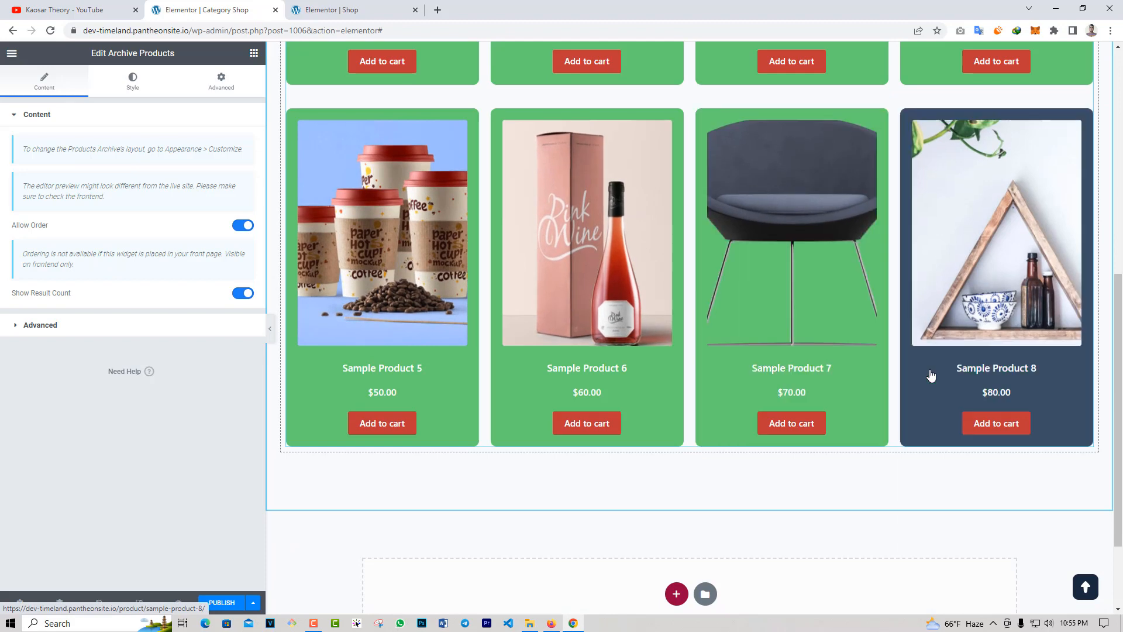
pyautogui.scroll(5, 404, 363)
pyautogui.scroll(2, 413, 349)
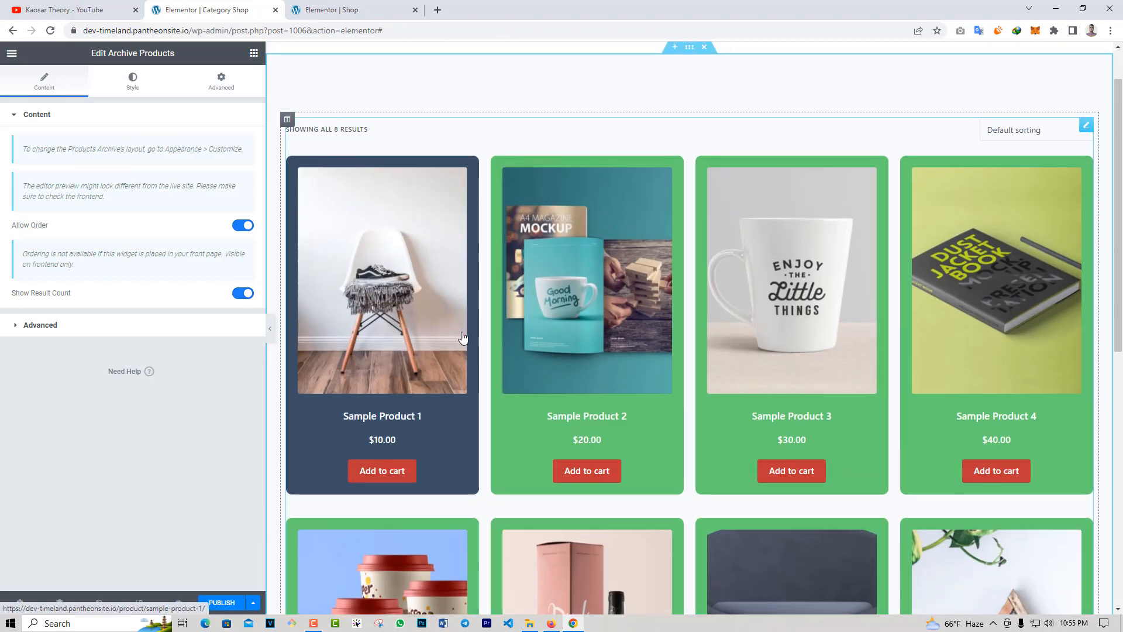
# Step: Publish the Category Shop template with a display condition that includes all product categories
pyautogui.click(229, 604)
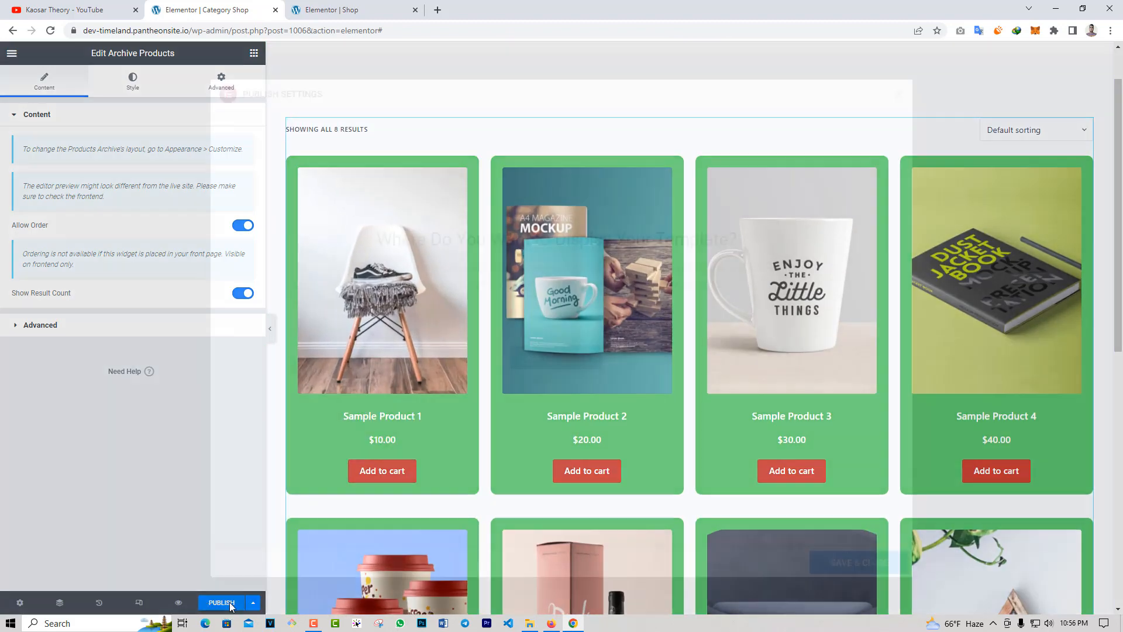
pyautogui.click(565, 369)
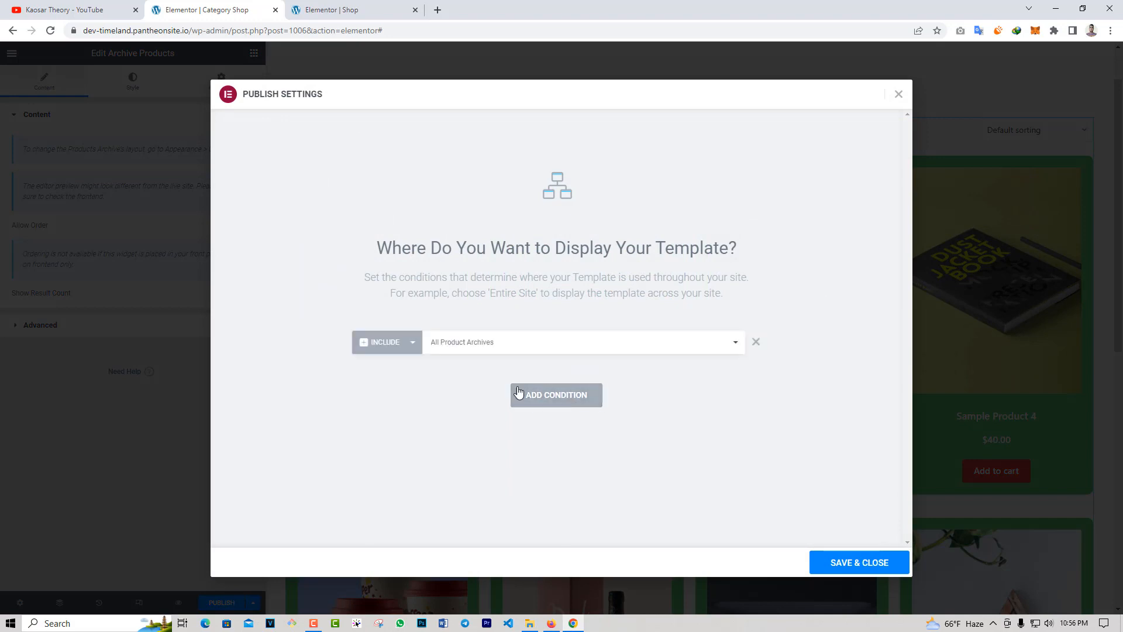
pyautogui.click(477, 349)
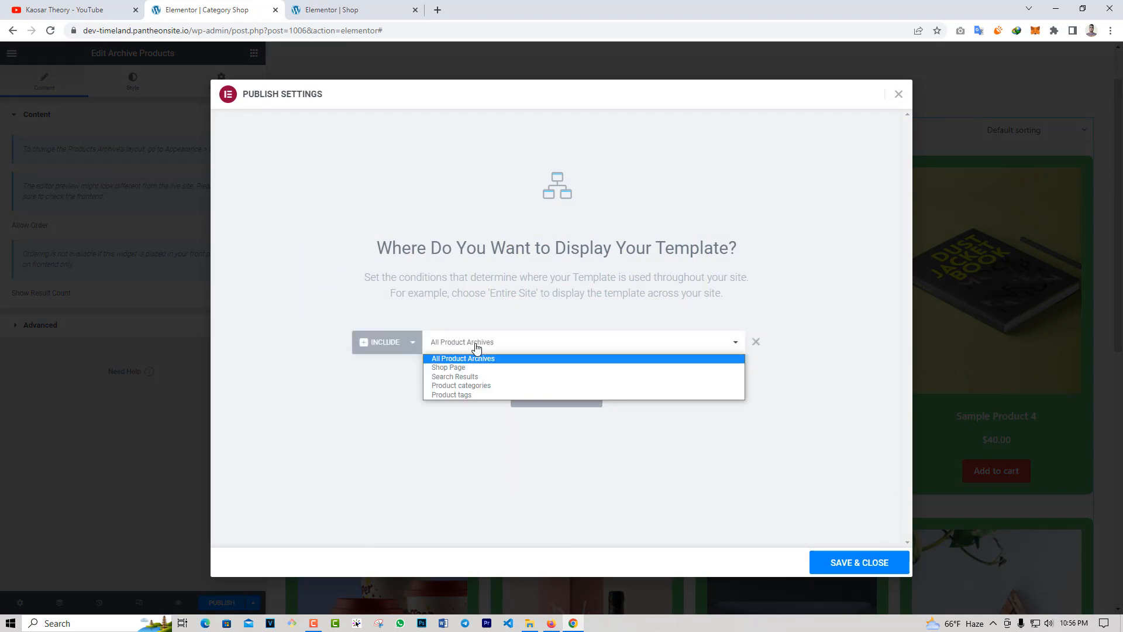
pyautogui.click(463, 386)
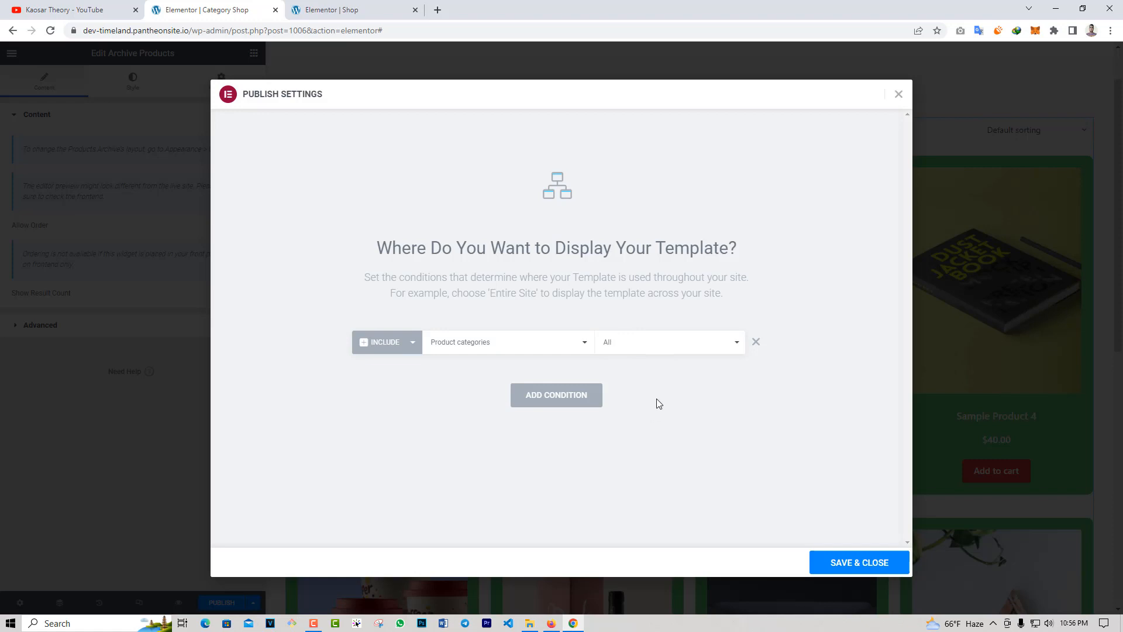
pyautogui.click(865, 565)
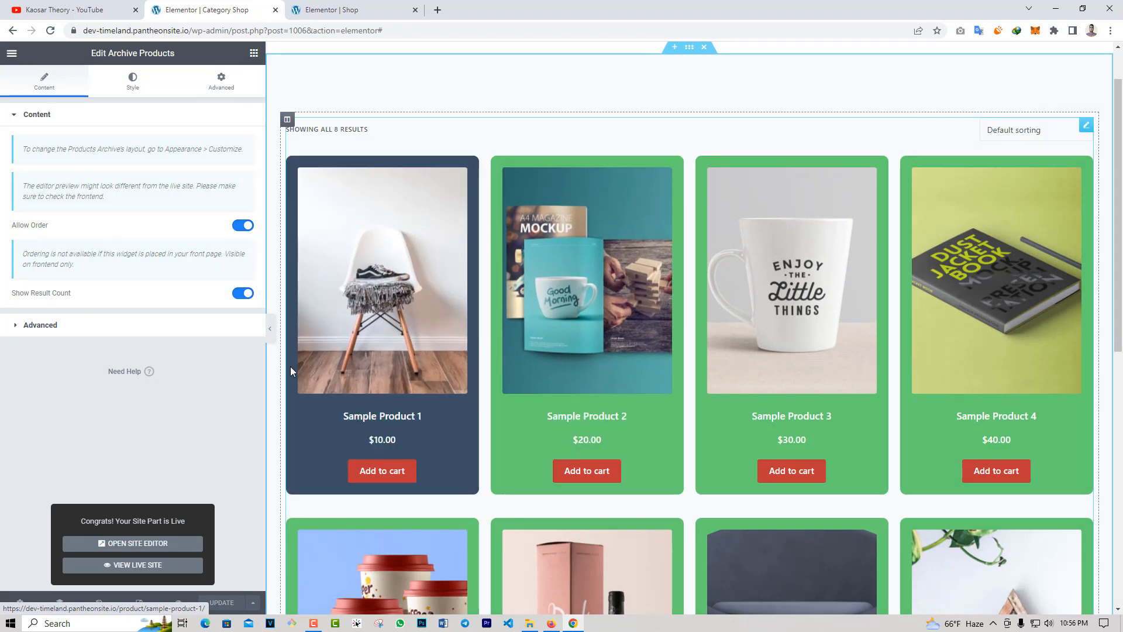
# Step: Open the published Category Shop template's live page and examine the styled product grid
pyautogui.click(139, 564)
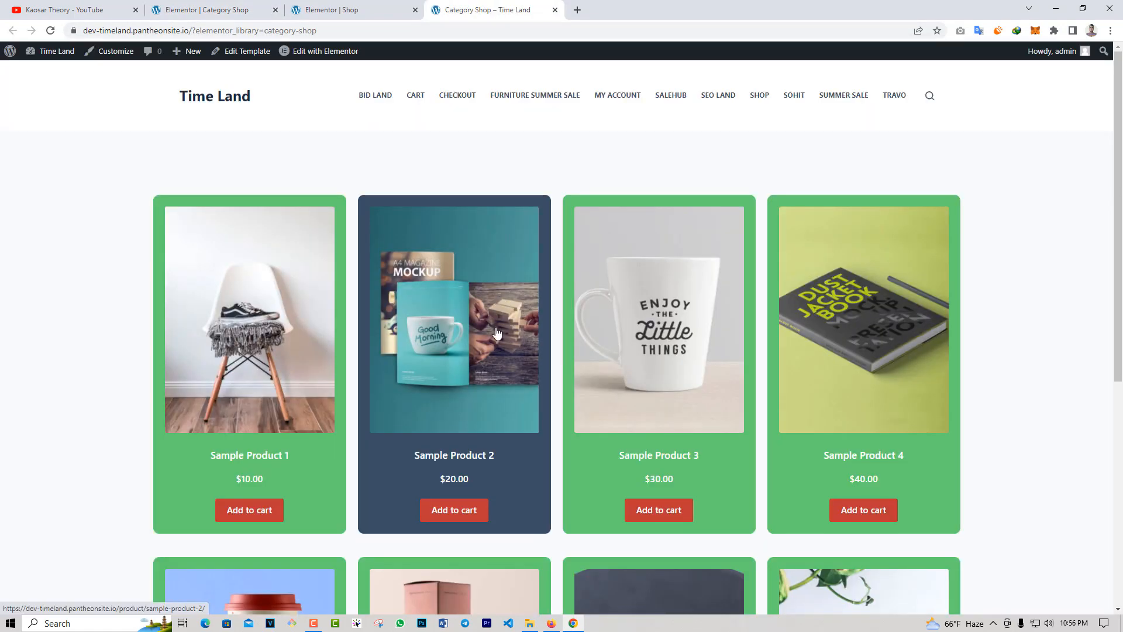
pyautogui.scroll(-3, 498, 345)
pyautogui.scroll(-3, 498, 348)
pyautogui.scroll(6, 498, 349)
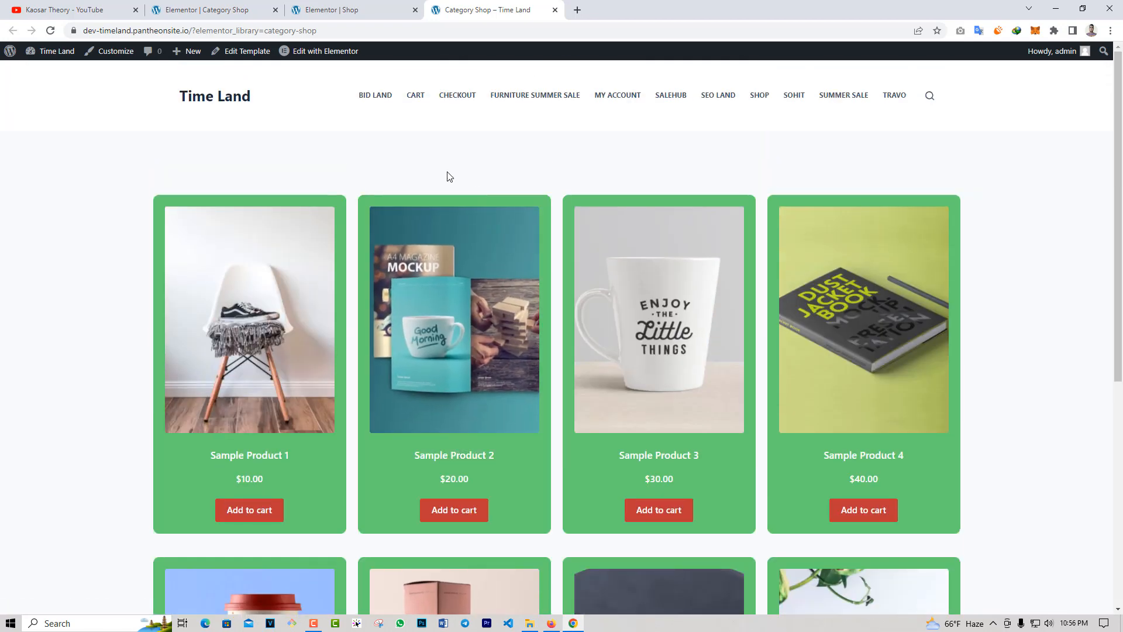
# Step: From the WordPress dashboard, open the product categories list and view the Electric category's live page
pyautogui.moveTo(53, 51)
pyautogui.click(51, 75)
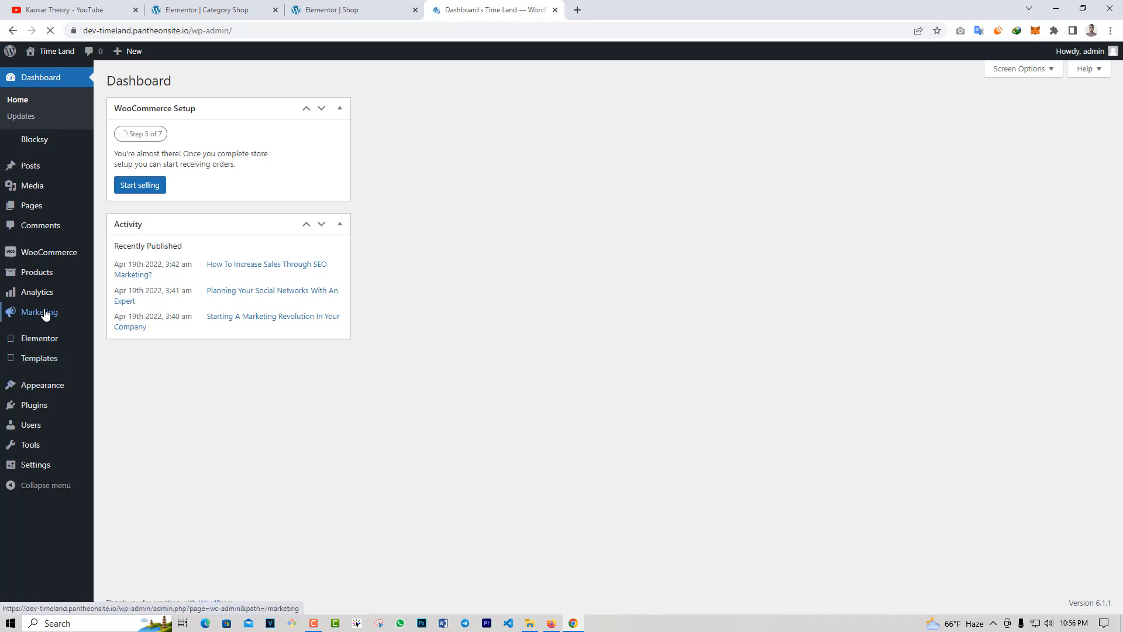
pyautogui.moveTo(53, 279)
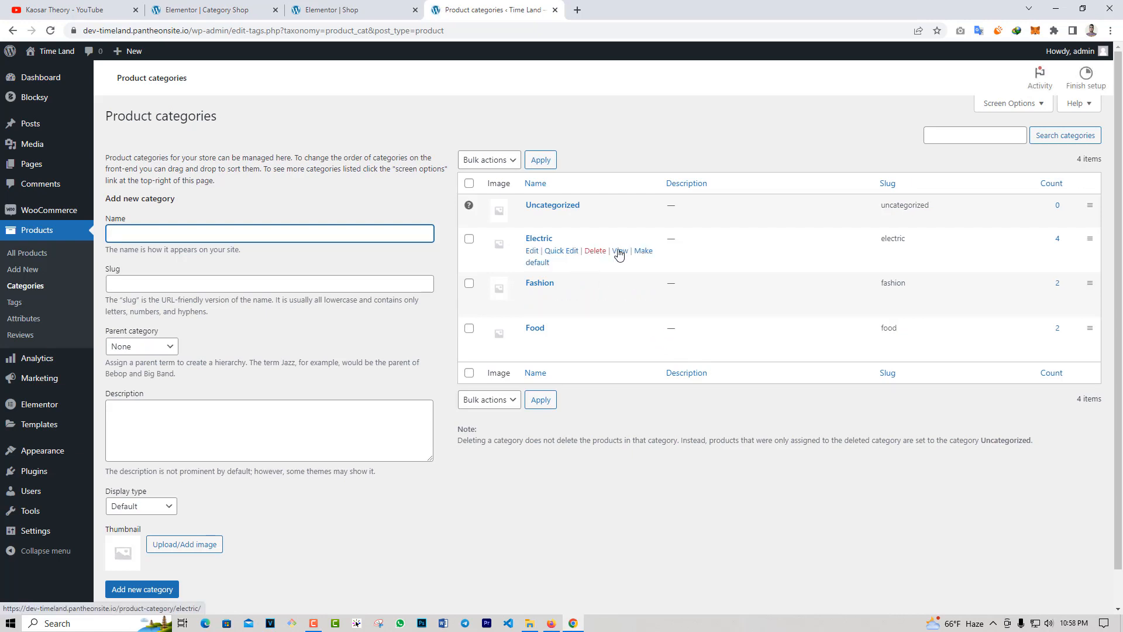
pyautogui.click(619, 251)
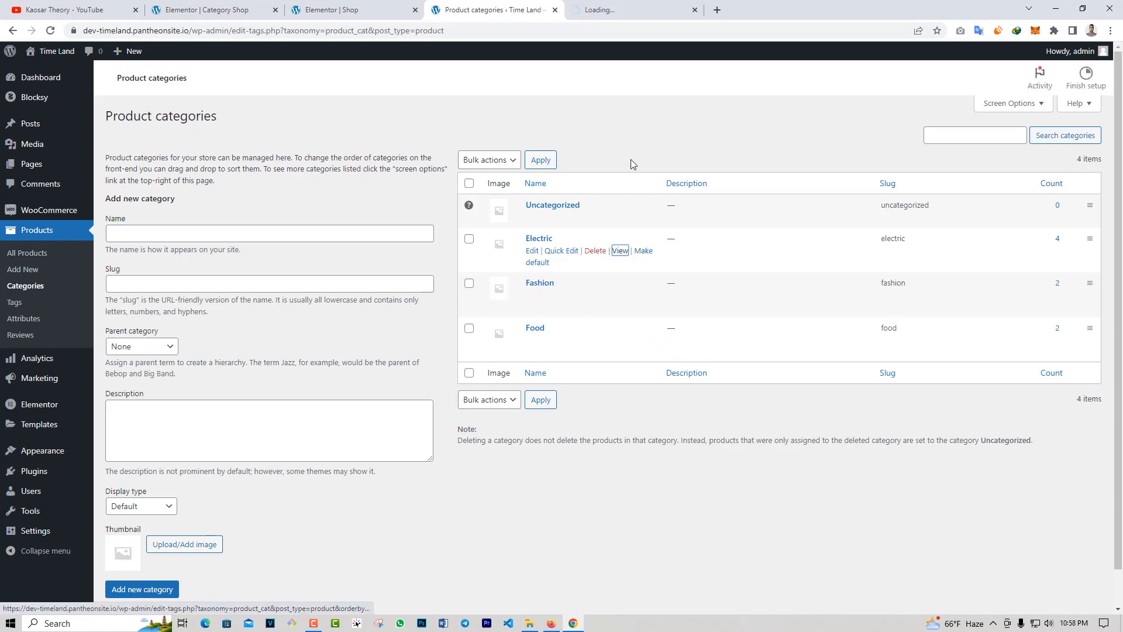
pyautogui.click(606, 13)
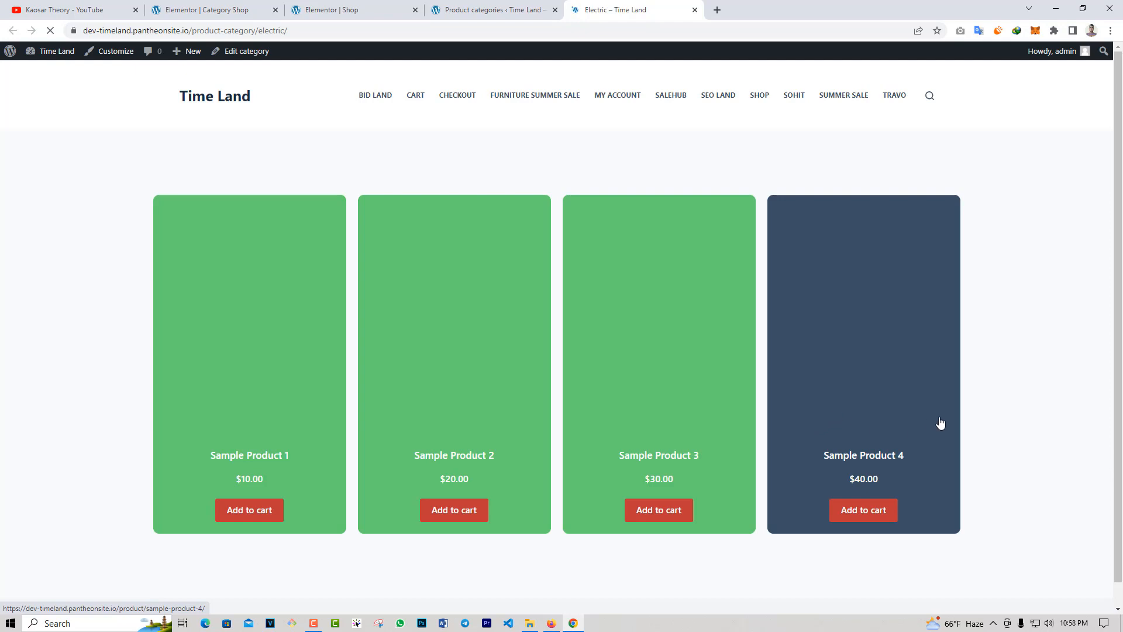
# Step: View the live Fashion and Food category pages from the product categories list to check their styled product grids
pyautogui.click(515, 11)
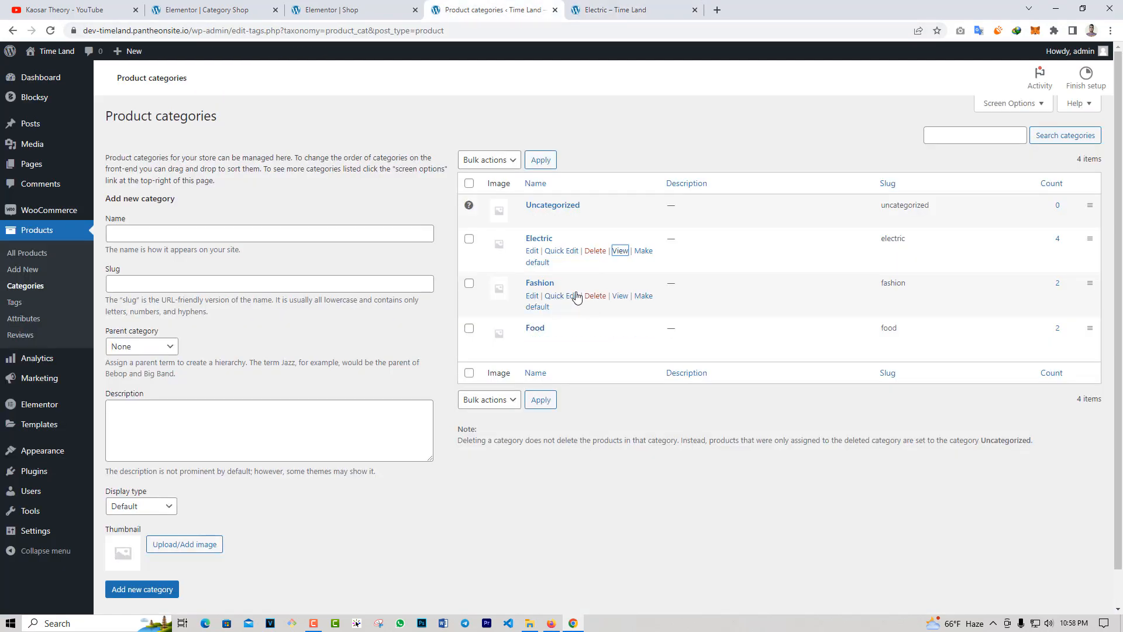
pyautogui.click(620, 296)
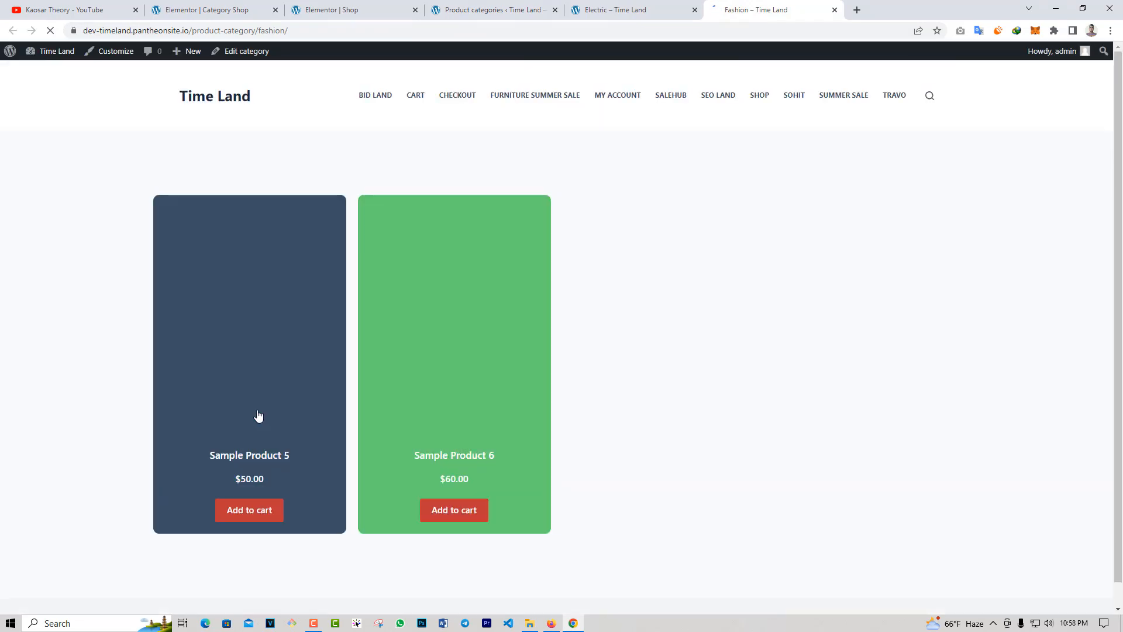
pyautogui.click(492, 9)
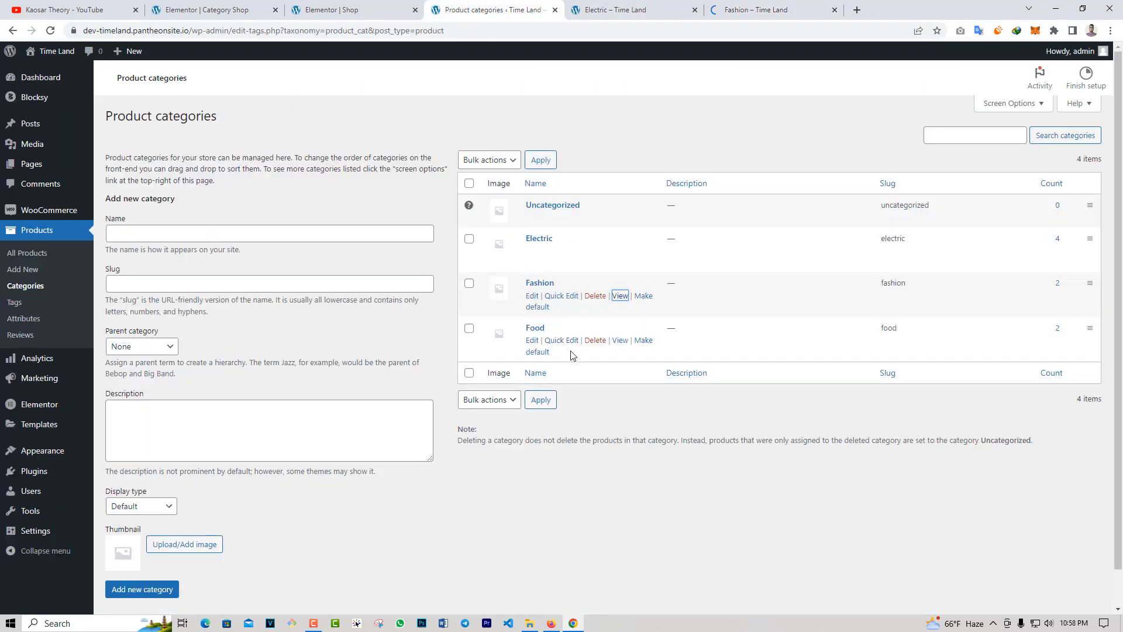
pyautogui.click(618, 341)
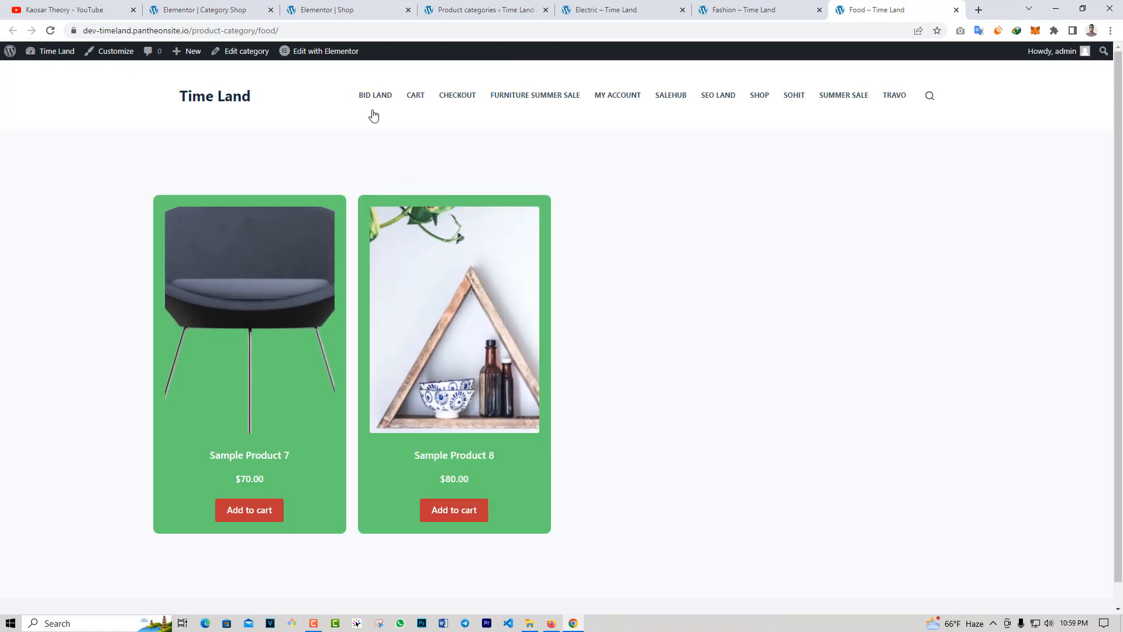
# Step: Return to the Category Shop template and review the Products style settings of the Archive Products widget
pyautogui.click(219, 7)
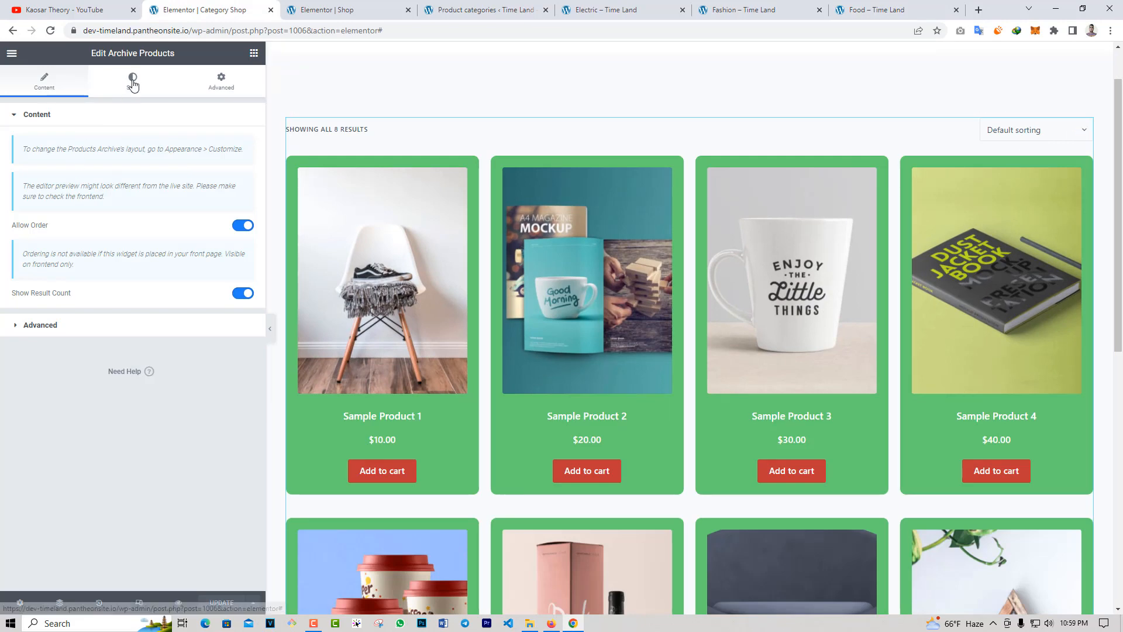
pyautogui.click(149, 94)
pyautogui.scroll(-10, 175, 375)
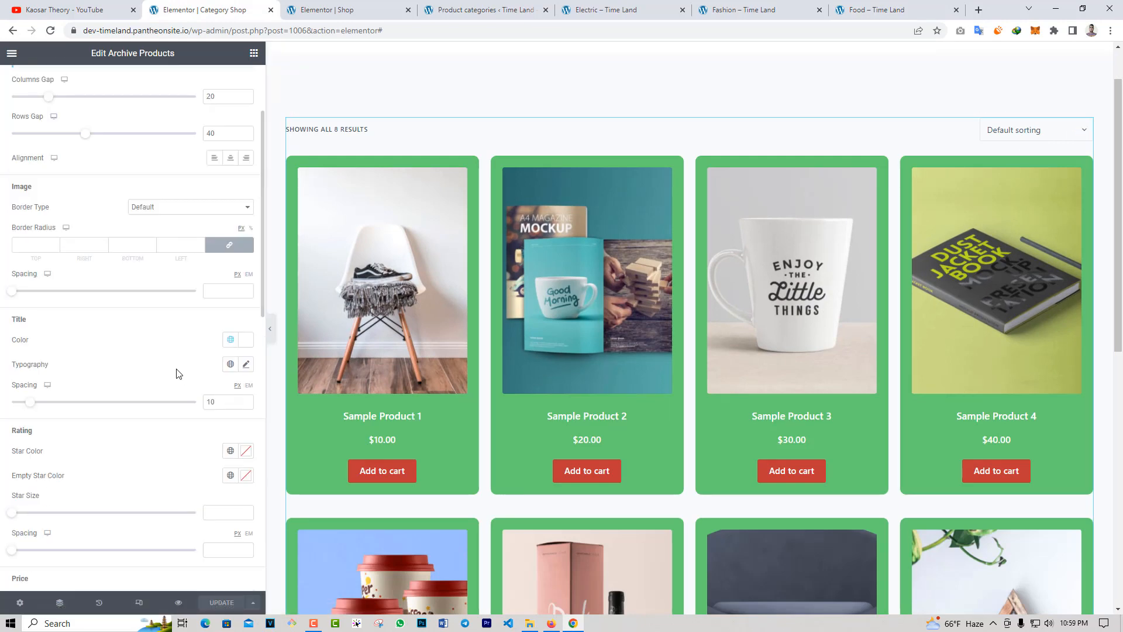
pyautogui.scroll(10, 114, 456)
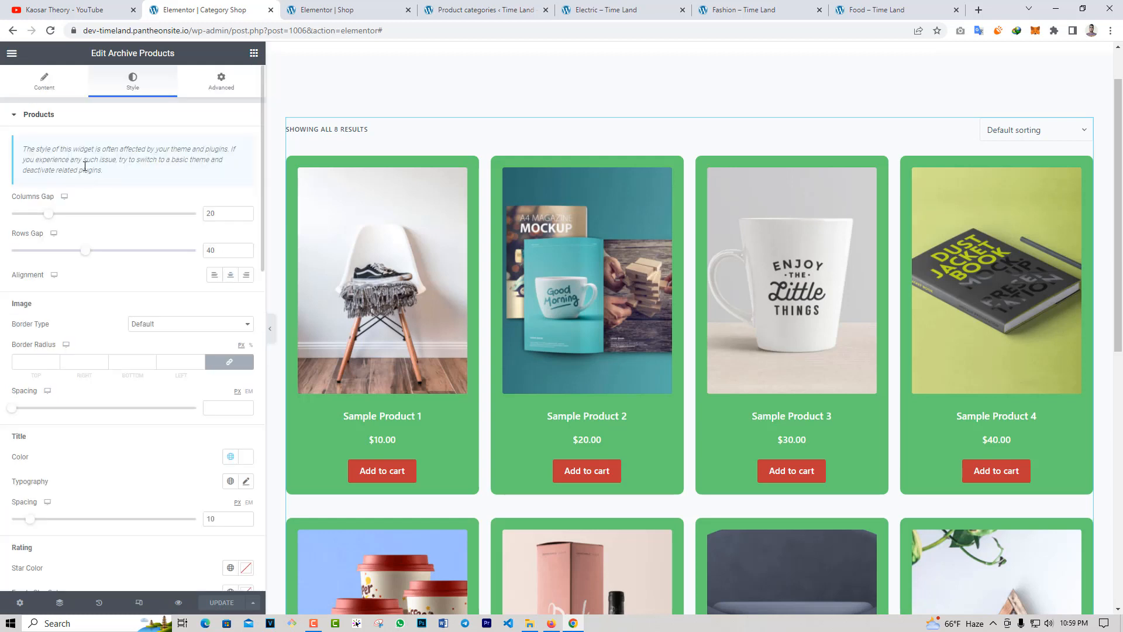
pyautogui.click(85, 117)
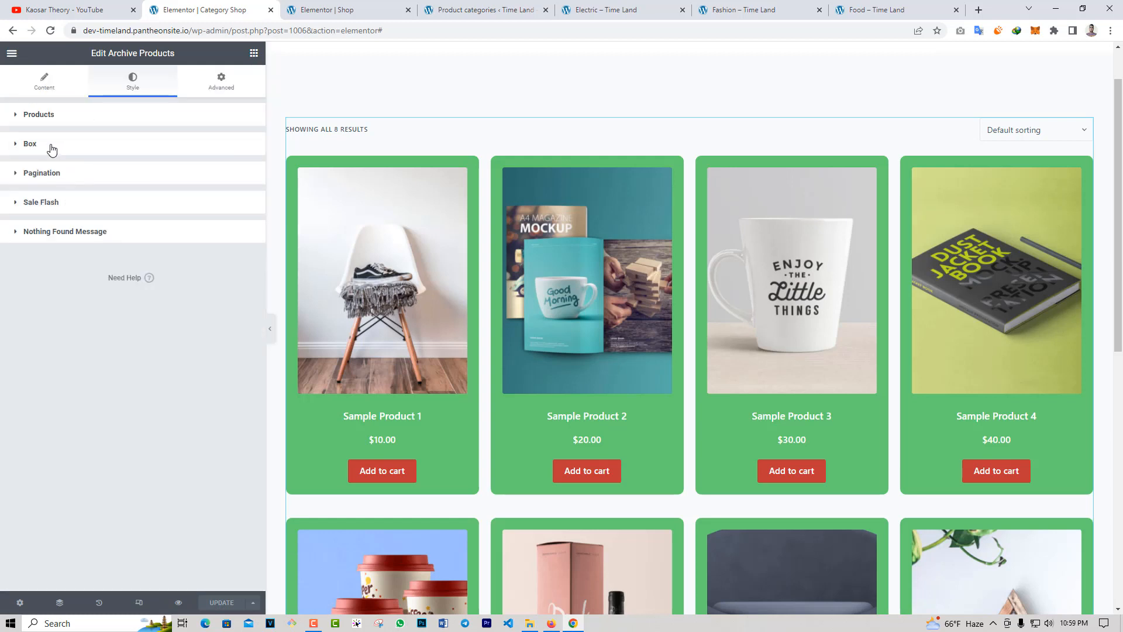